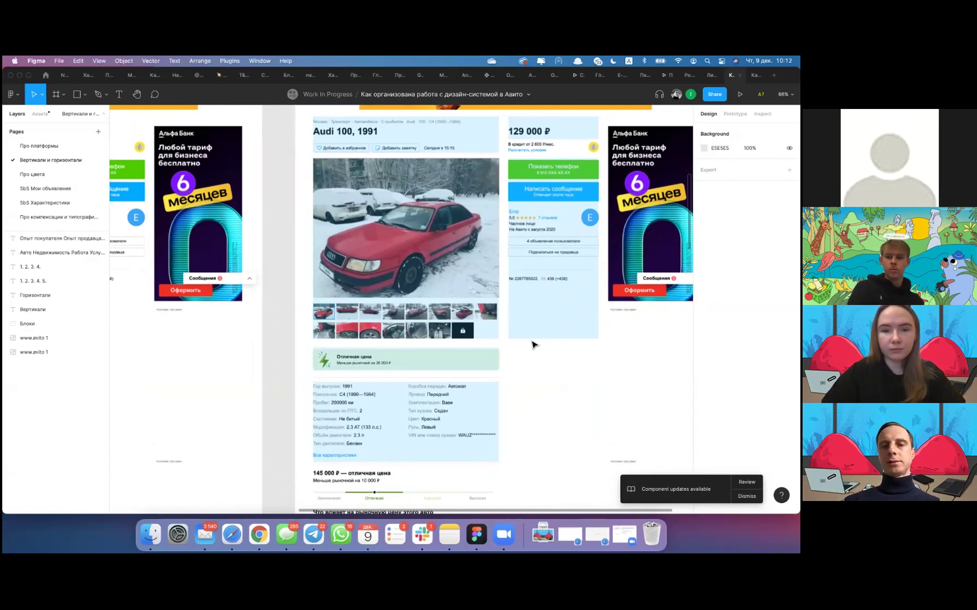
Examine the highlighted and unhighlighted blocks of the Audi 100 listing, from the photo gallery down to the description
{"action": "scroll", "coordinate": [532, 345], "scroll_direction": "down", "scroll_amount": 3}
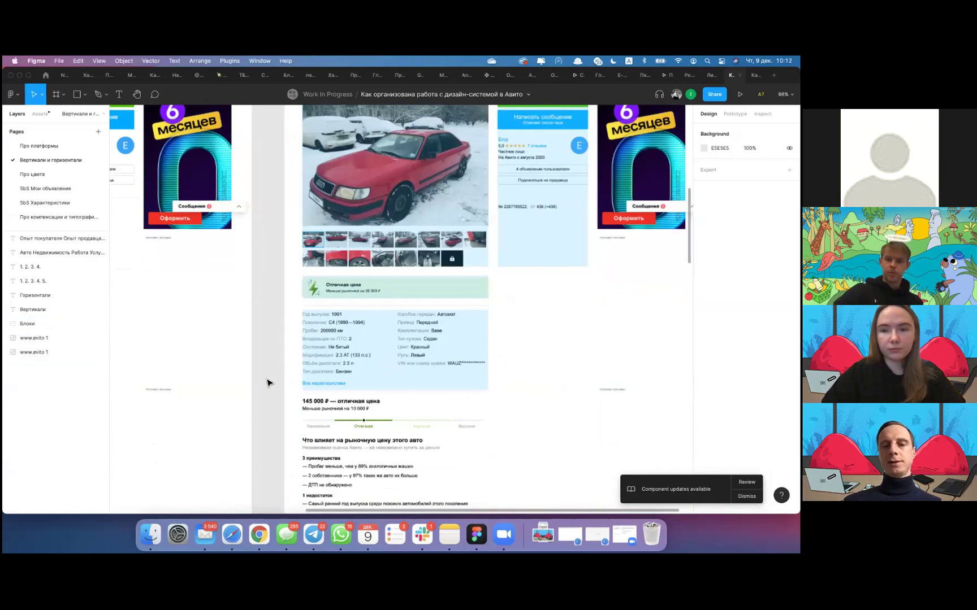
{"action": "scroll", "coordinate": [270, 382], "scroll_direction": "left", "scroll_amount": 2}
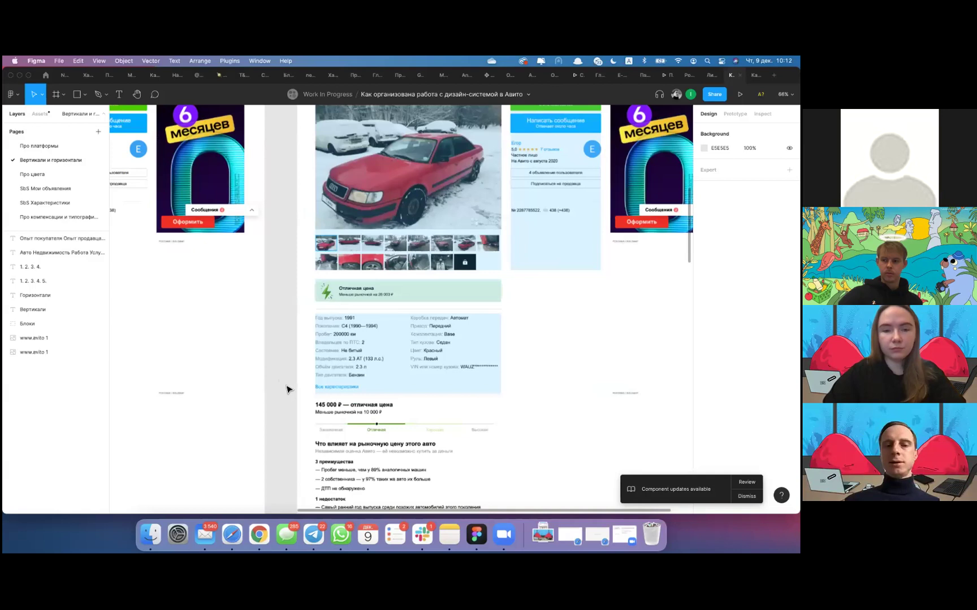
{"action": "scroll", "coordinate": [286, 389], "scroll_direction": "down", "scroll_amount": 2}
{"action": "scroll", "coordinate": [287, 389], "scroll_direction": "down", "scroll_amount": 4}
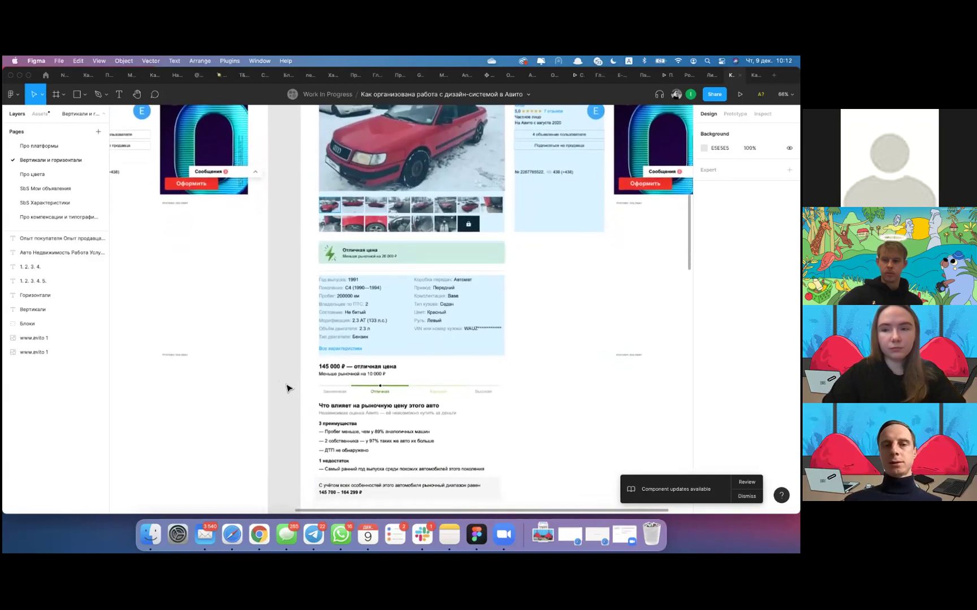
{"action": "scroll", "coordinate": [286, 388], "scroll_direction": "up", "scroll_amount": 10}
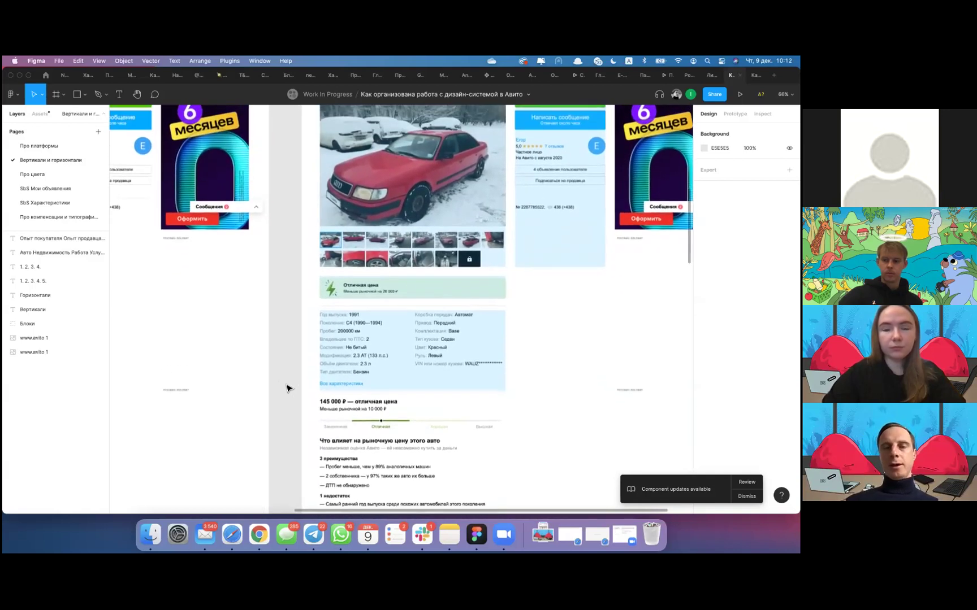
{"action": "scroll", "coordinate": [287, 389], "scroll_direction": "up", "scroll_amount": 4}
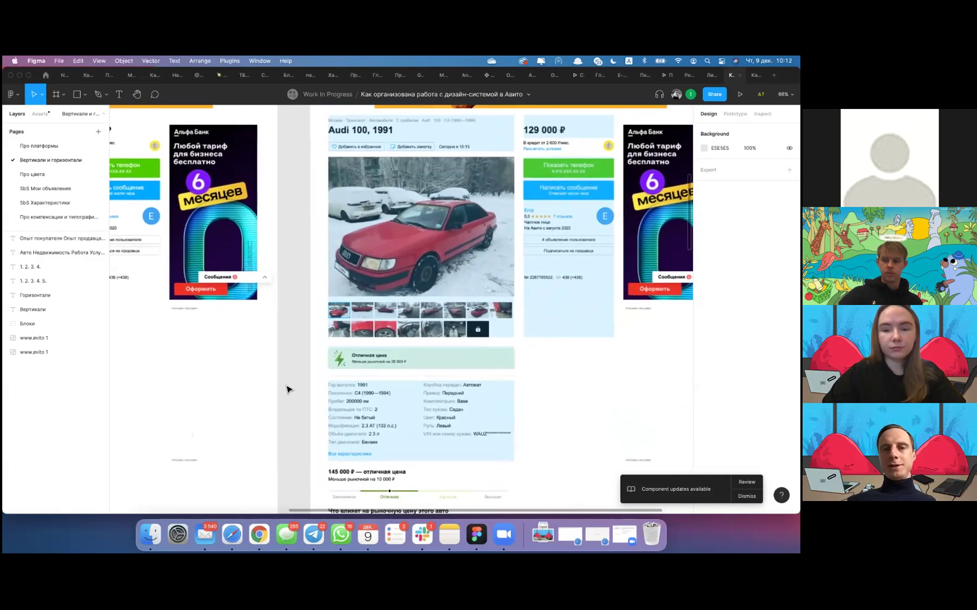
{"action": "scroll", "coordinate": [286, 388], "scroll_direction": "down", "scroll_amount": 3}
{"action": "scroll", "coordinate": [287, 389], "scroll_direction": "down", "scroll_amount": 6}
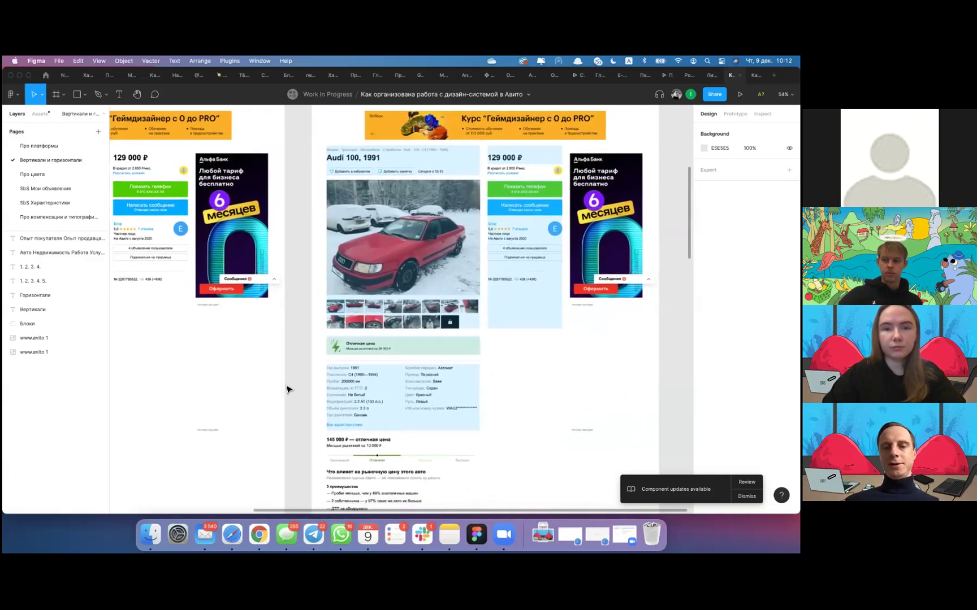
{"action": "scroll", "coordinate": [287, 389], "scroll_direction": "down", "scroll_amount": 15}
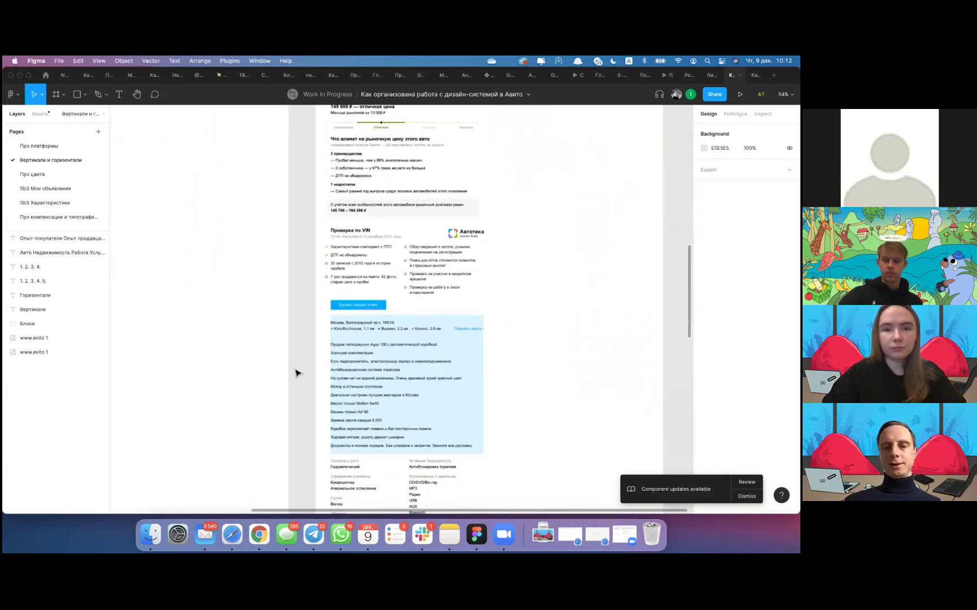
{"action": "scroll", "coordinate": [319, 397], "scroll_direction": "down", "scroll_amount": 3}
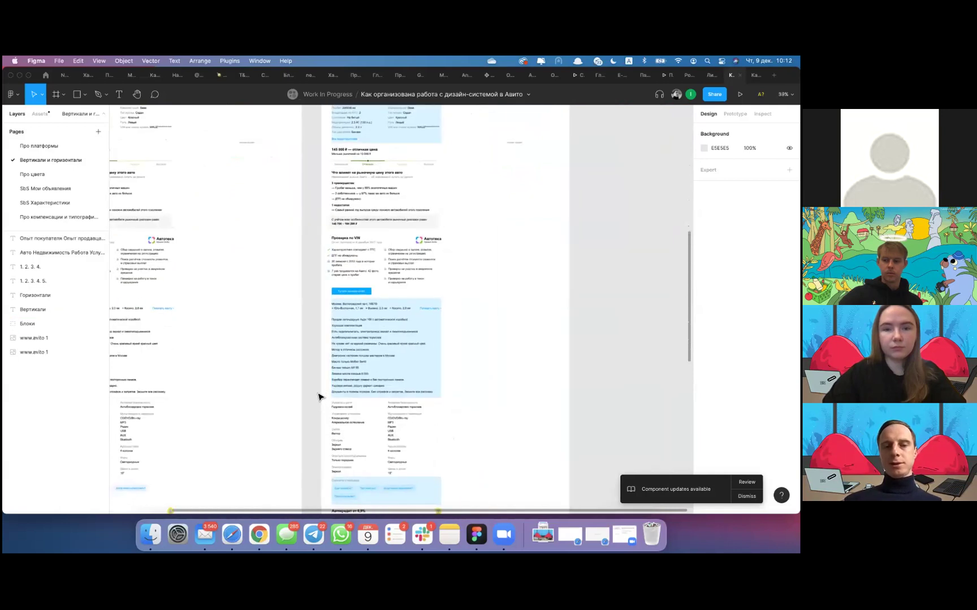
{"action": "scroll", "coordinate": [319, 398], "scroll_direction": "up", "scroll_amount": 2}
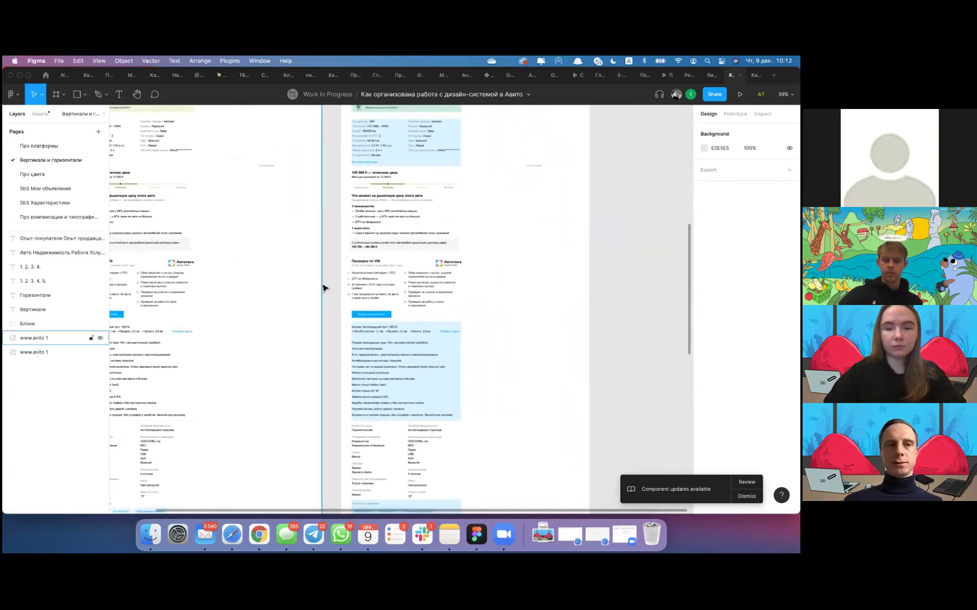
{"action": "scroll", "coordinate": [323, 288], "scroll_direction": "up", "scroll_amount": 1}
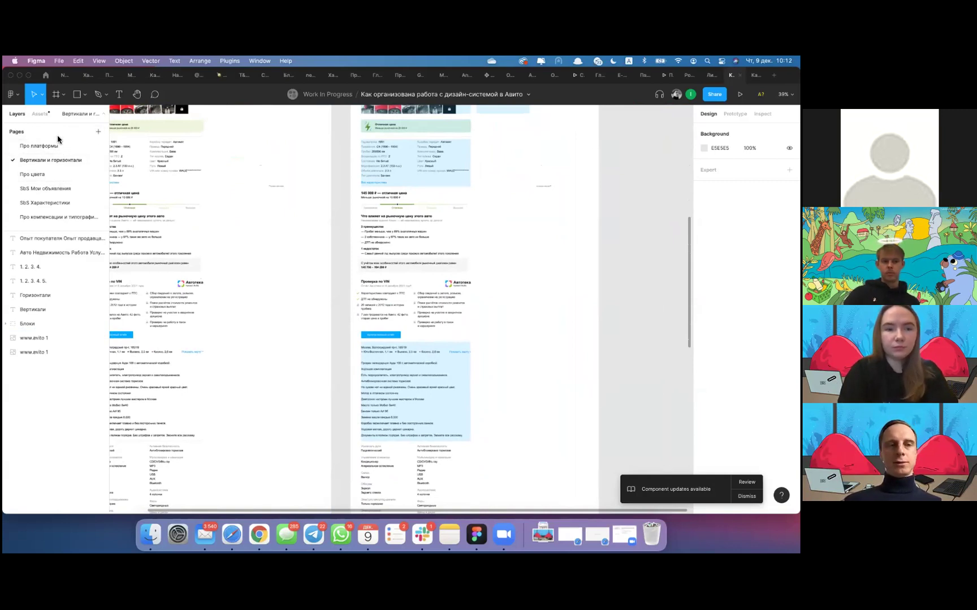
Open the "Про цвета" page and inspect the "Цвета" palette table above the colors frame up close
{"action": "left_click", "coordinate": [34, 174]}
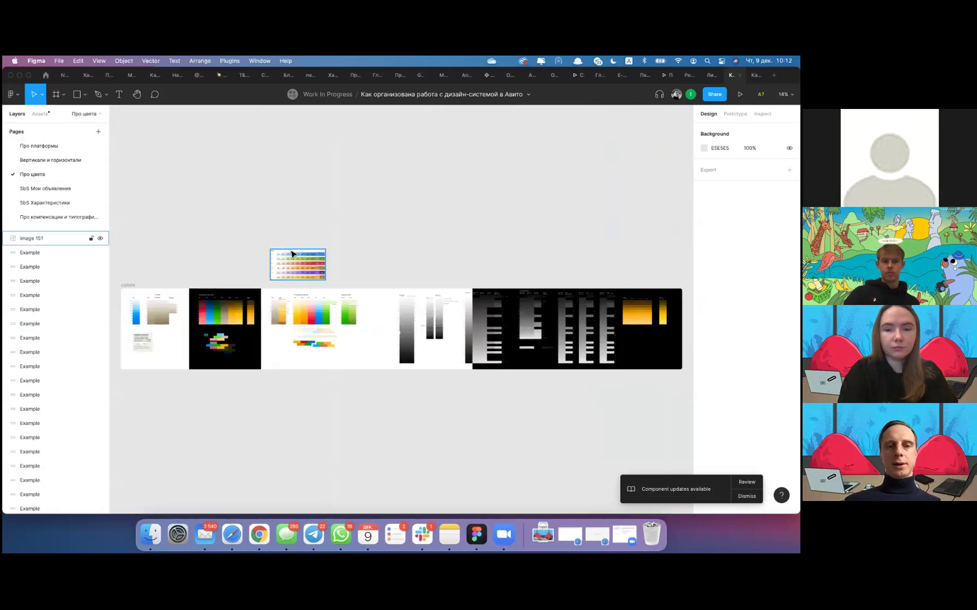
{"action": "scroll", "coordinate": [291, 254], "scroll_direction": "left", "scroll_amount": 3}
{"action": "scroll", "coordinate": [291, 254], "scroll_direction": "left", "scroll_amount": 3}
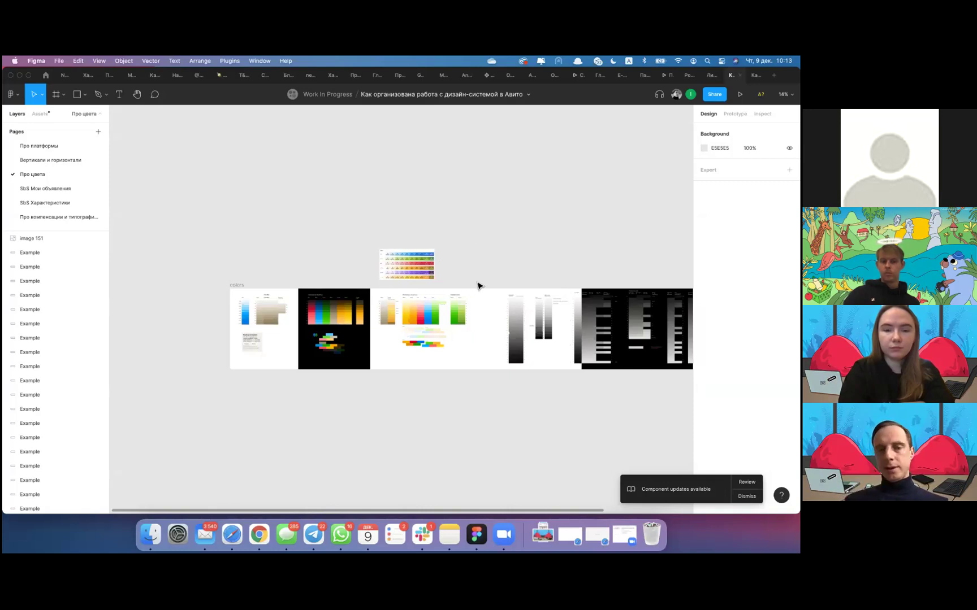
{"action": "scroll", "coordinate": [478, 286], "scroll_direction": "down", "scroll_amount": 1}
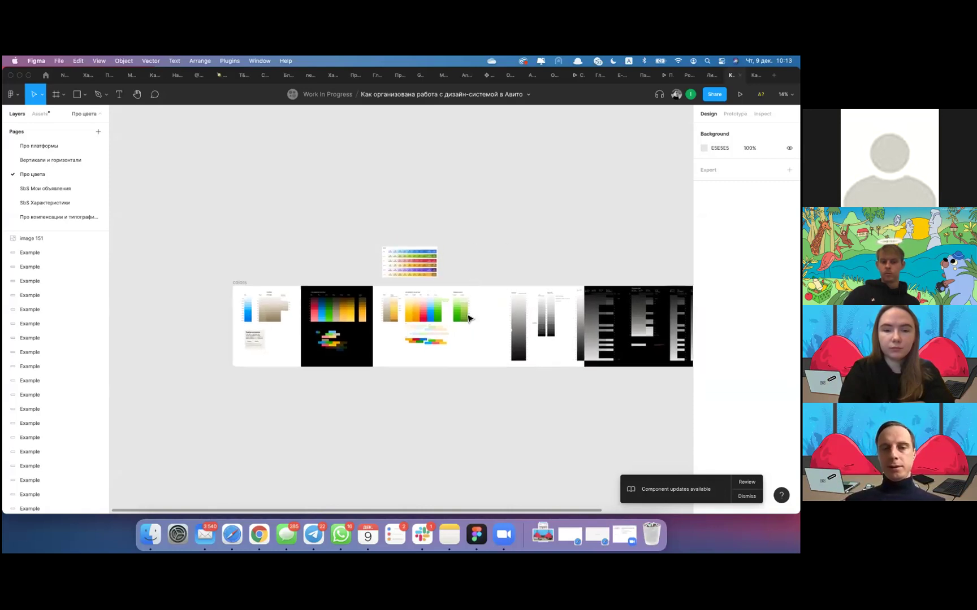
{"action": "scroll", "coordinate": [468, 318], "scroll_direction": "up", "scroll_amount": 2}
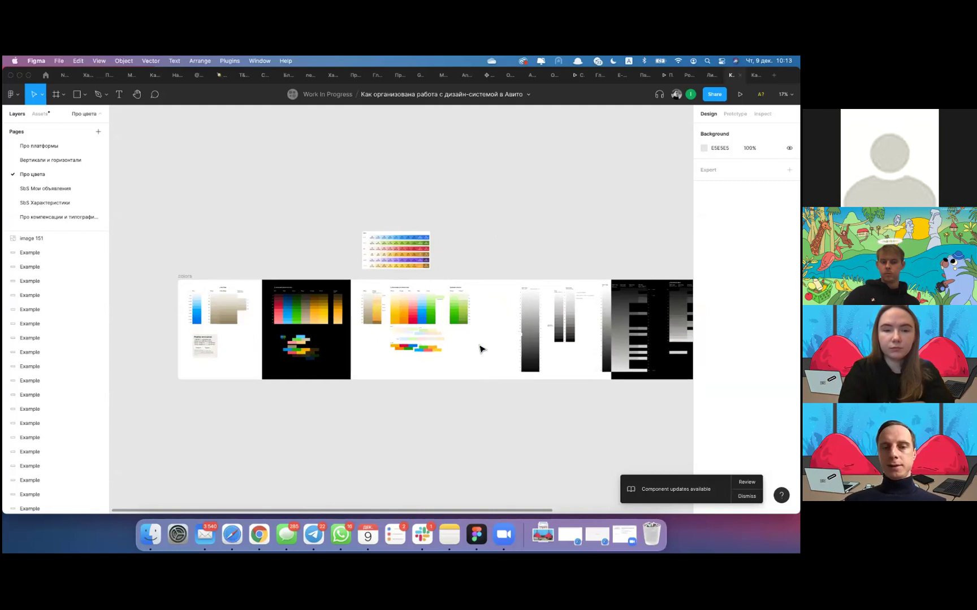
{"action": "scroll", "coordinate": [474, 263], "scroll_direction": "up", "scroll_amount": 5}
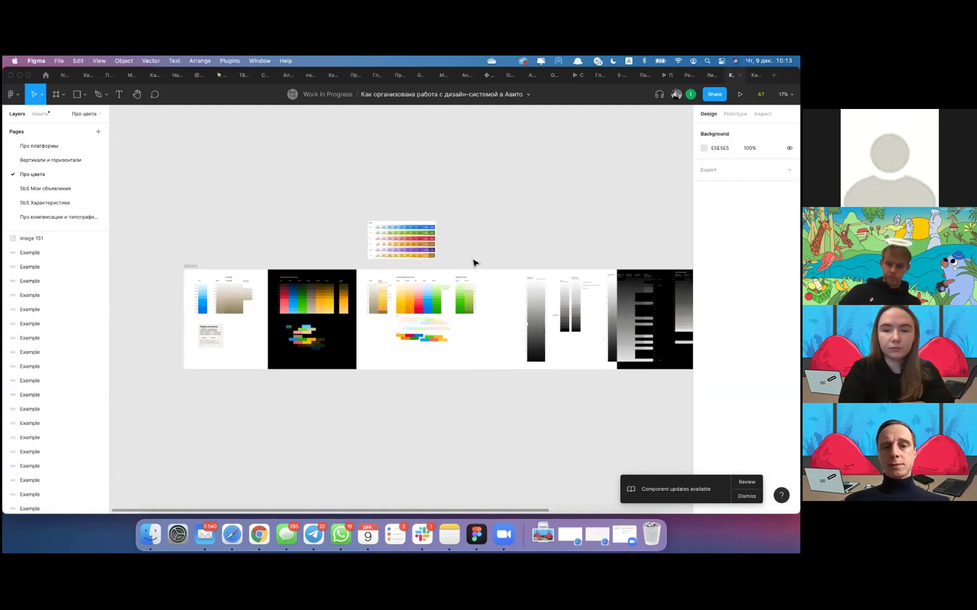
{"action": "scroll", "coordinate": [473, 263], "scroll_direction": "up", "scroll_amount": 6}
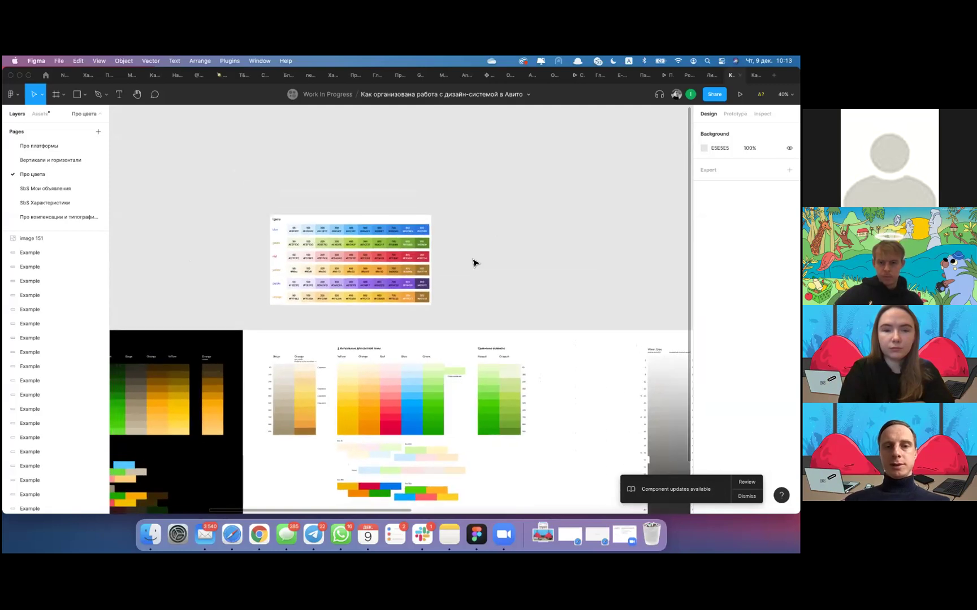
{"action": "scroll", "coordinate": [499, 310], "scroll_direction": "up", "scroll_amount": 3}
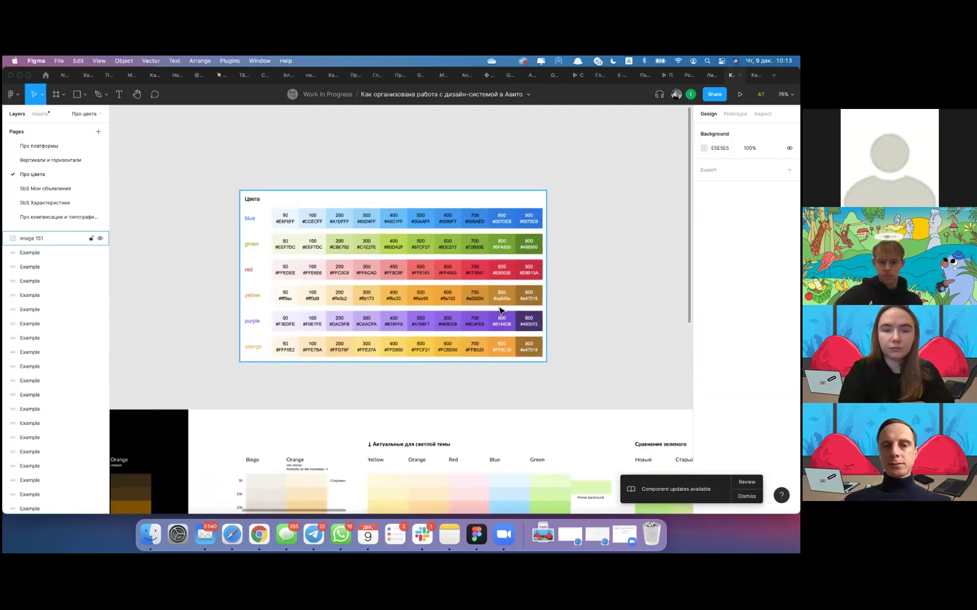
{"action": "scroll", "coordinate": [499, 310], "scroll_direction": "up", "scroll_amount": 3}
{"action": "scroll", "coordinate": [500, 310], "scroll_direction": "up", "scroll_amount": 3}
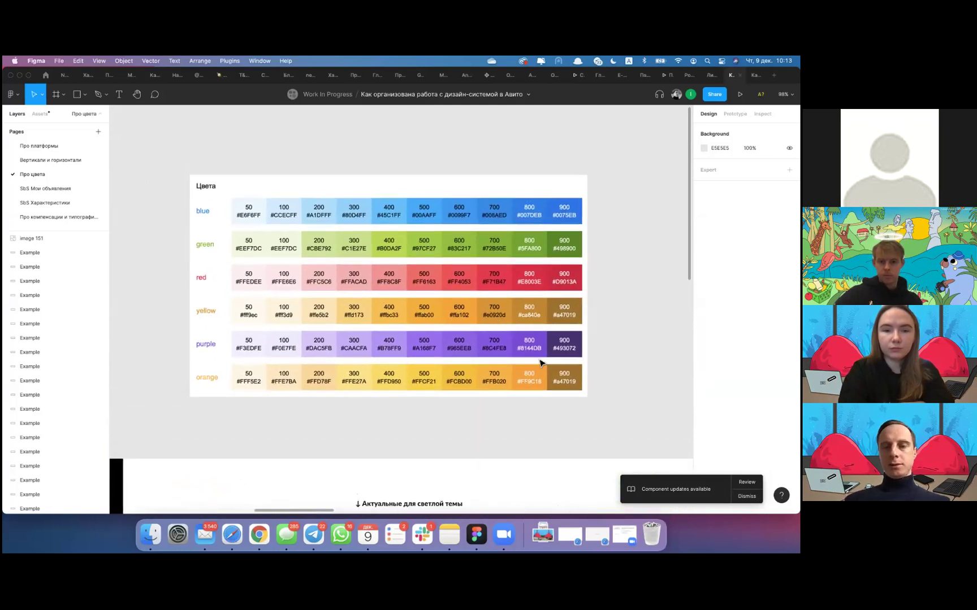
Examine the dark 700–900 shades in the blue, green and red rows of the "Цвета" table
{"action": "scroll", "coordinate": [402, 277], "scroll_direction": "left", "scroll_amount": 2}
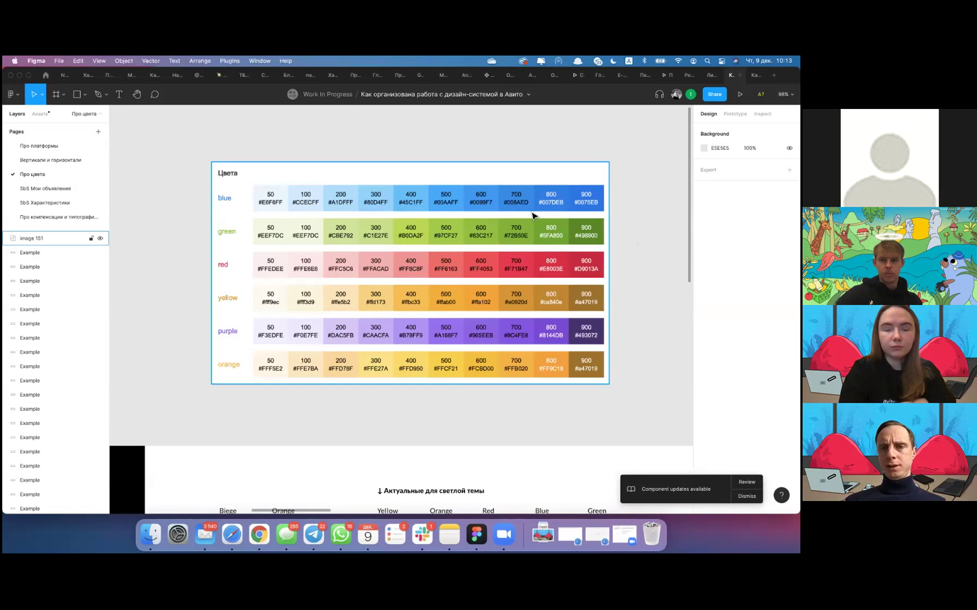
{"action": "scroll", "coordinate": [634, 231], "scroll_direction": "down", "scroll_amount": 1}
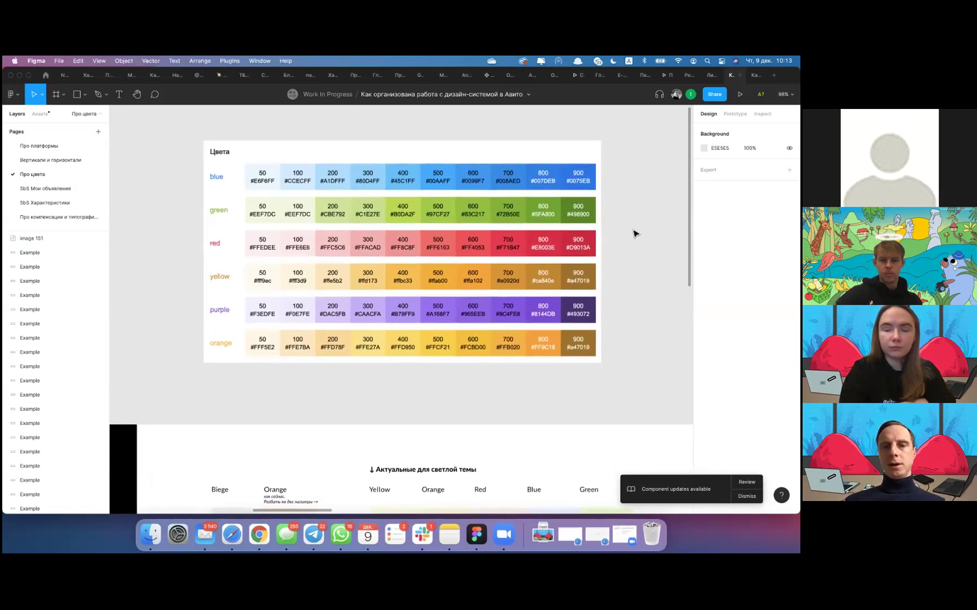
{"action": "scroll", "coordinate": [635, 233], "scroll_direction": "down", "scroll_amount": 1}
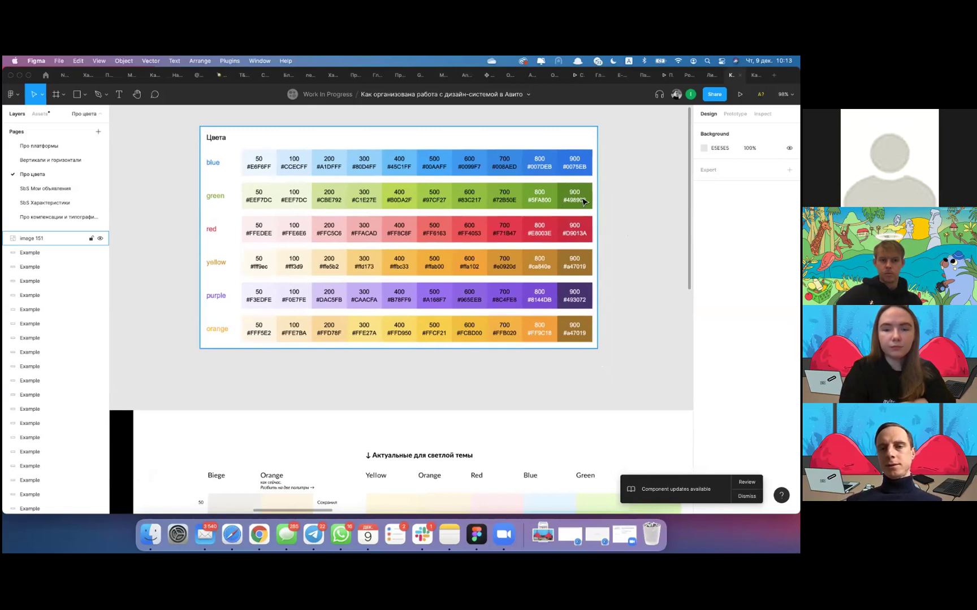
{"action": "left_click", "coordinate": [617, 236]}
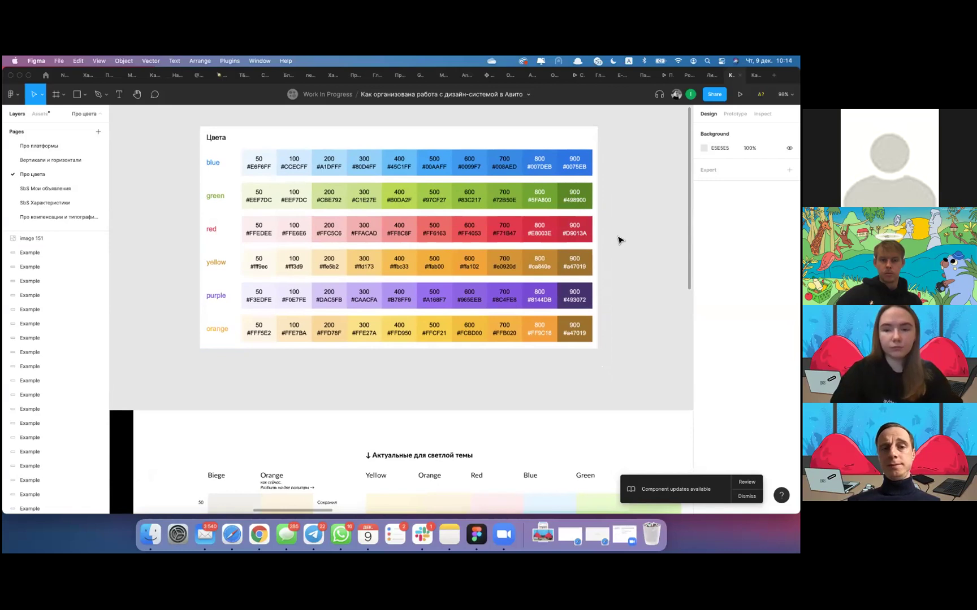
{"action": "scroll", "coordinate": [619, 240], "scroll_direction": "right", "scroll_amount": 1}
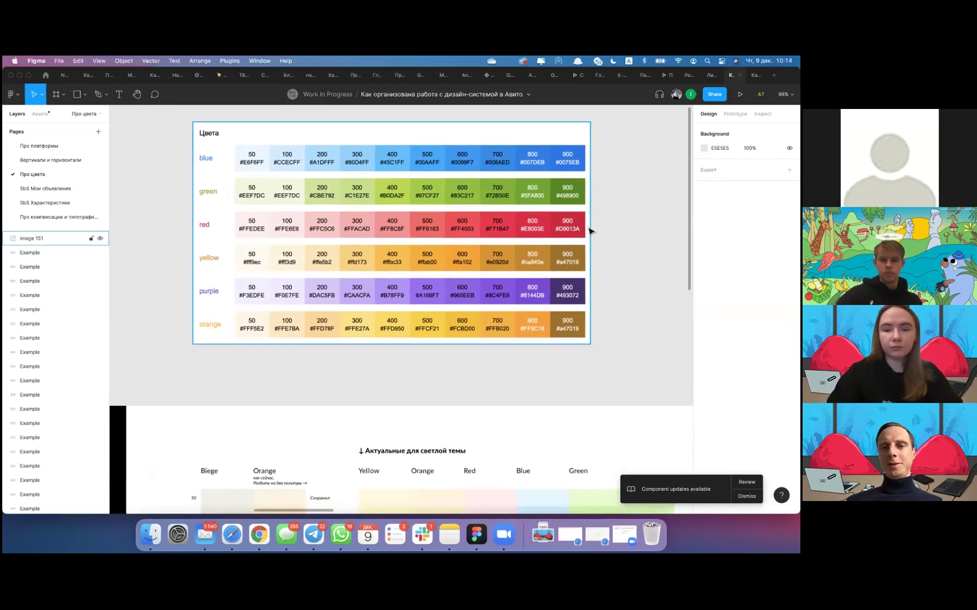
{"action": "scroll", "coordinate": [610, 236], "scroll_direction": "down", "scroll_amount": 2}
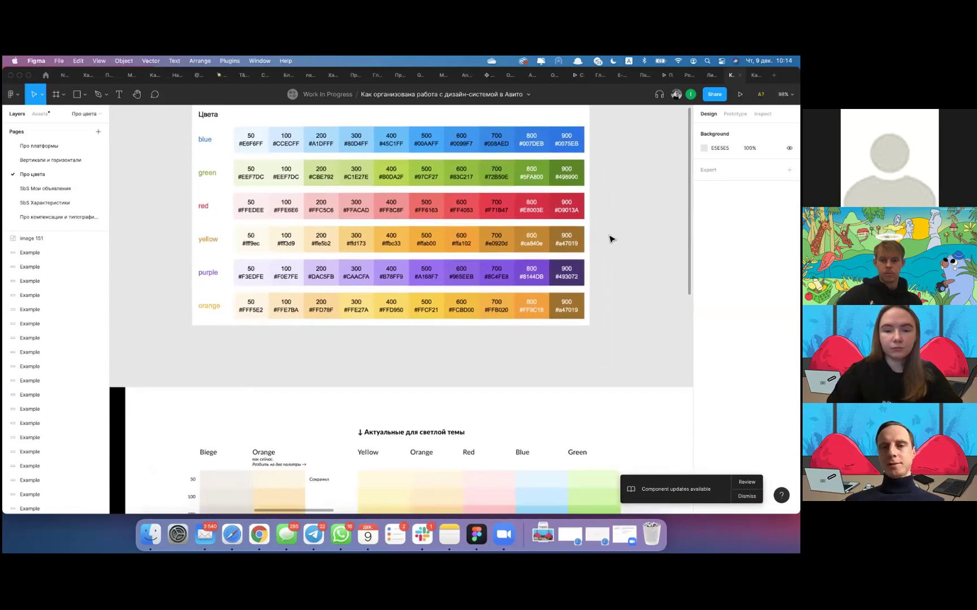
{"action": "scroll", "coordinate": [609, 239], "scroll_direction": "down", "scroll_amount": 2}
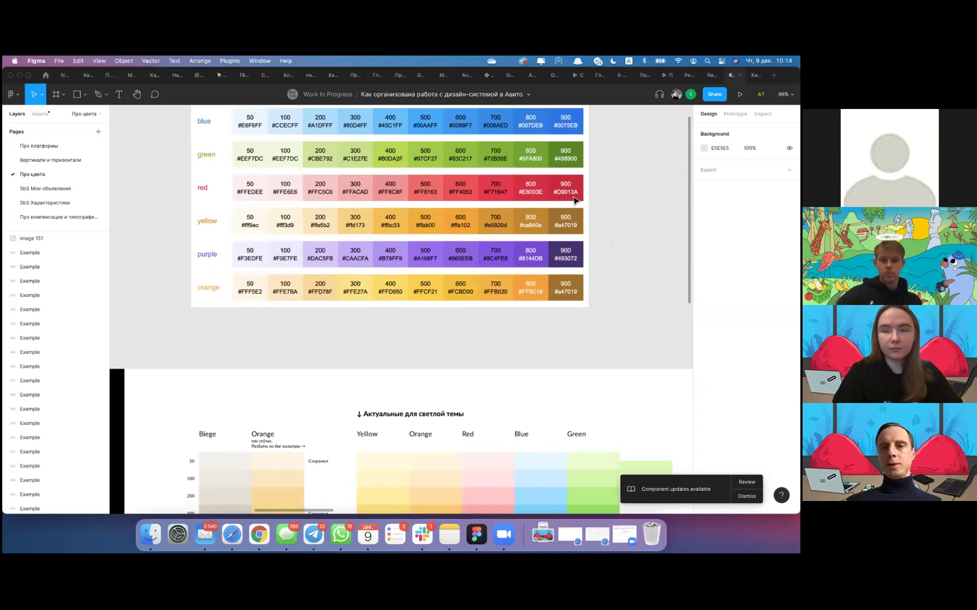
Draw a rectangle about 102 × 127 in the empty canvas area beside the "Цвета" palette table
{"action": "scroll", "coordinate": [577, 202], "scroll_direction": "up", "scroll_amount": 3}
{"action": "scroll", "coordinate": [577, 202], "scroll_direction": "right", "scroll_amount": 4}
{"action": "scroll", "coordinate": [569, 207], "scroll_direction": "up", "scroll_amount": 2}
{"action": "scroll", "coordinate": [569, 202], "scroll_direction": "right", "scroll_amount": 2}
{"action": "key", "text": "r"}
{"action": "left_click_drag", "start_coordinate": [563, 194], "coordinate": [609, 249]}
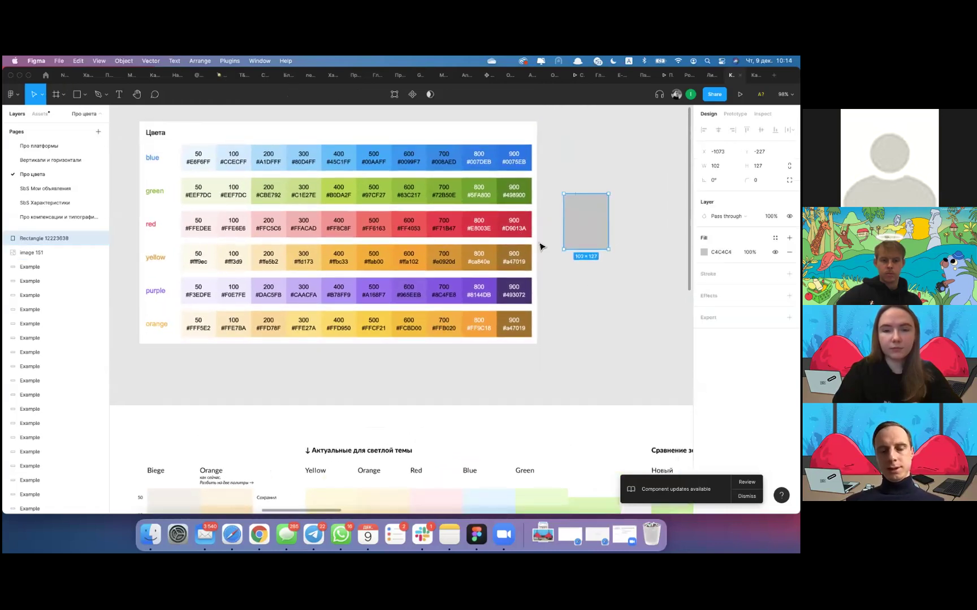
Fill the rectangle with the green 900 shade sampled from the palette table and move it slightly down
{"action": "key", "text": "i"}
{"action": "left_click", "coordinate": [530, 189]}
{"action": "left_click", "coordinate": [568, 276]}
{"action": "left_click_drag", "start_coordinate": [586, 222], "coordinate": [580, 258]}
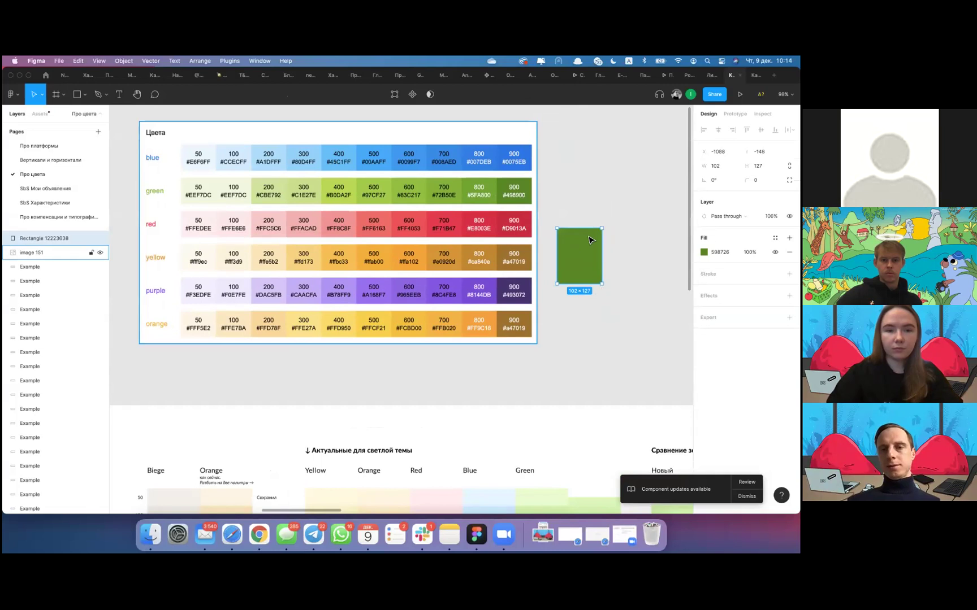
Delete the green sample rectangle beside the palette table
{"action": "left_click", "coordinate": [611, 317]}
{"action": "left_click", "coordinate": [578, 258]}
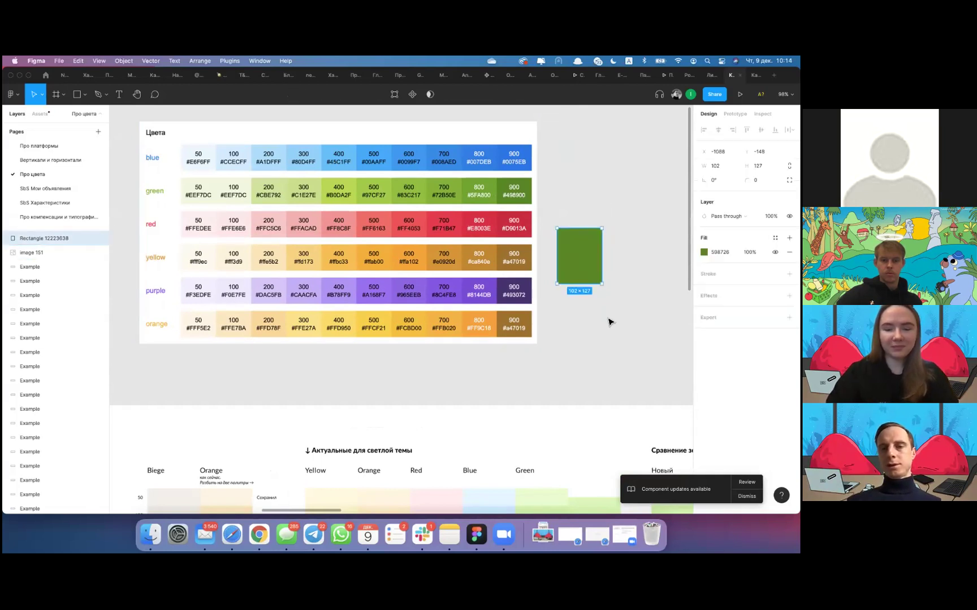
{"action": "left_click", "coordinate": [604, 278]}
{"action": "left_click", "coordinate": [593, 267]}
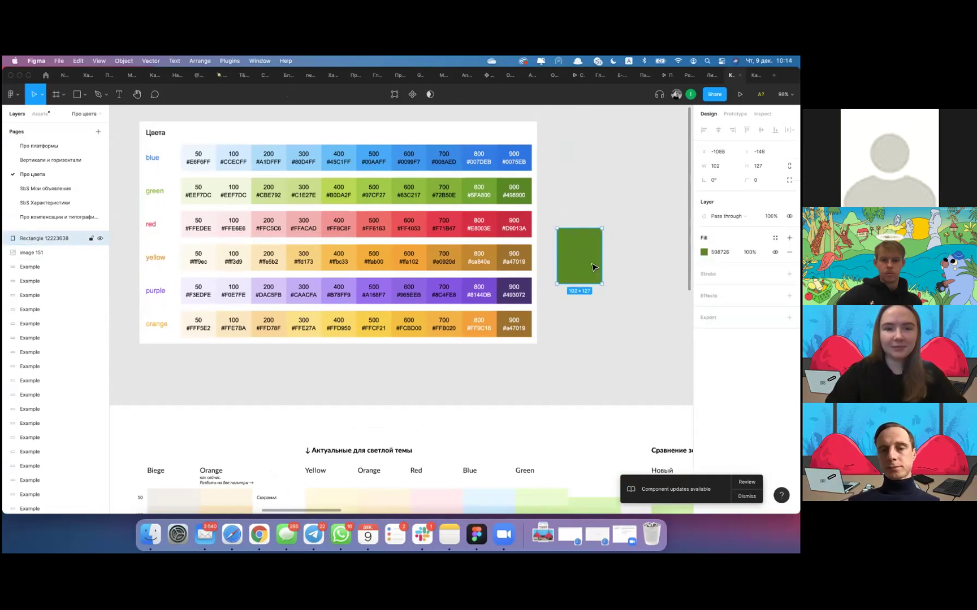
{"action": "key", "text": "Delete"}
Compare the shades in the "Цвета" table with the "Актуальные для светлой темы" and Orange colour scales below it
{"action": "scroll", "coordinate": [555, 345], "scroll_direction": "down", "scroll_amount": 3}
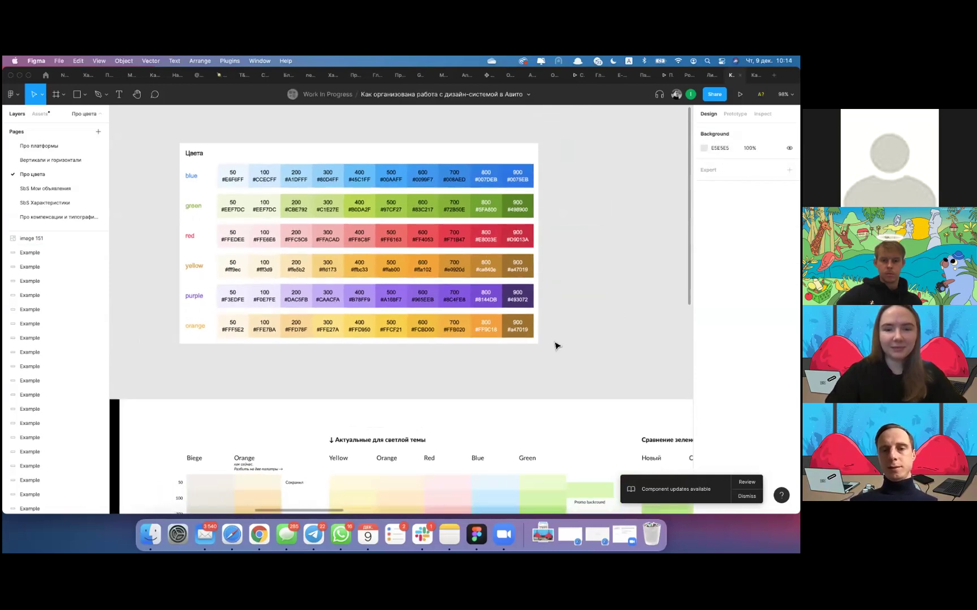
{"action": "scroll", "coordinate": [556, 344], "scroll_direction": "down", "scroll_amount": 1}
{"action": "scroll", "coordinate": [557, 320], "scroll_direction": "up", "scroll_amount": 5}
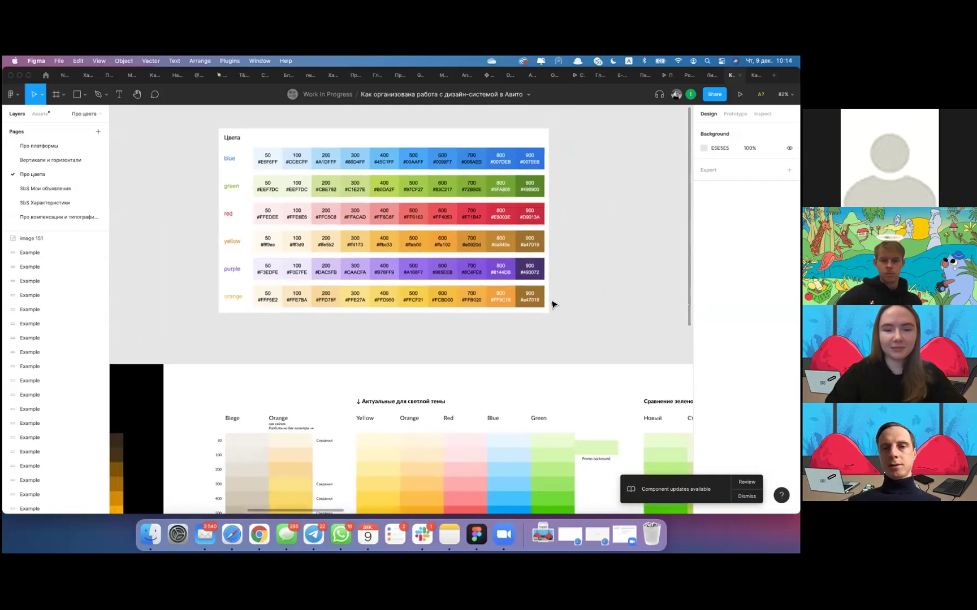
{"action": "scroll", "coordinate": [564, 265], "scroll_direction": "down", "scroll_amount": 2}
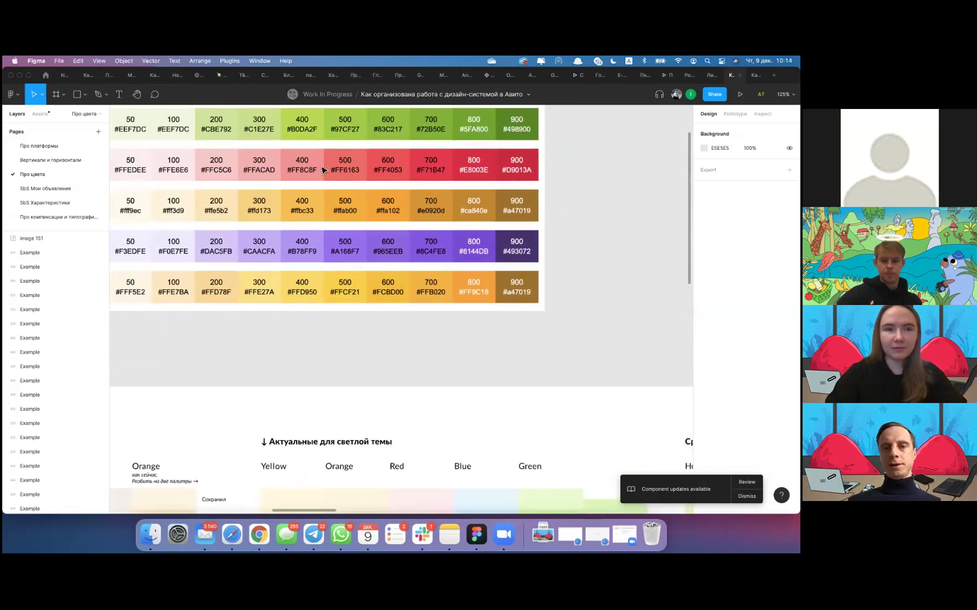
{"action": "scroll", "coordinate": [488, 287], "scroll_direction": "down", "scroll_amount": 2}
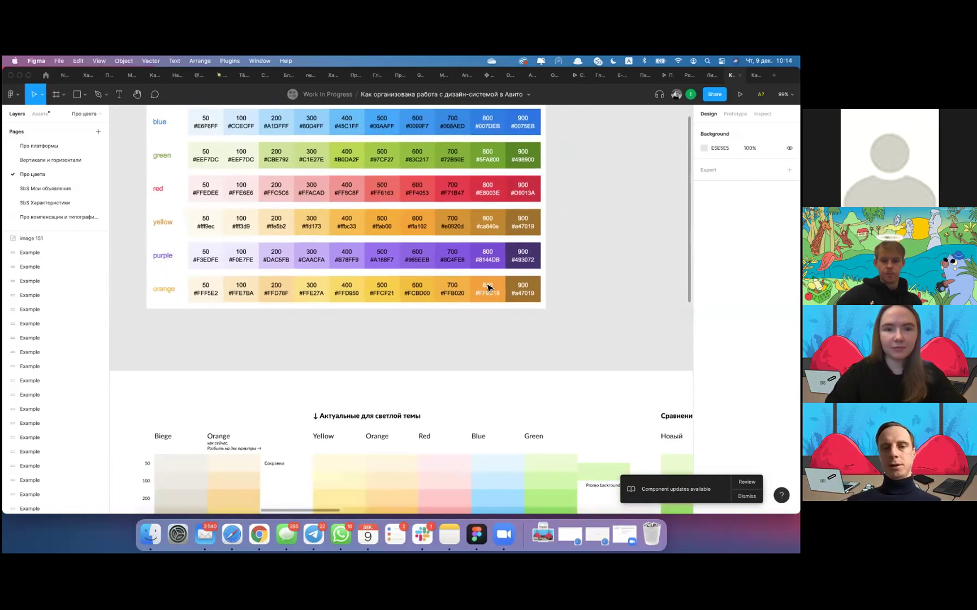
{"action": "scroll", "coordinate": [582, 298], "scroll_direction": "down", "scroll_amount": 5}
{"action": "scroll", "coordinate": [582, 299], "scroll_direction": "down", "scroll_amount": 3}
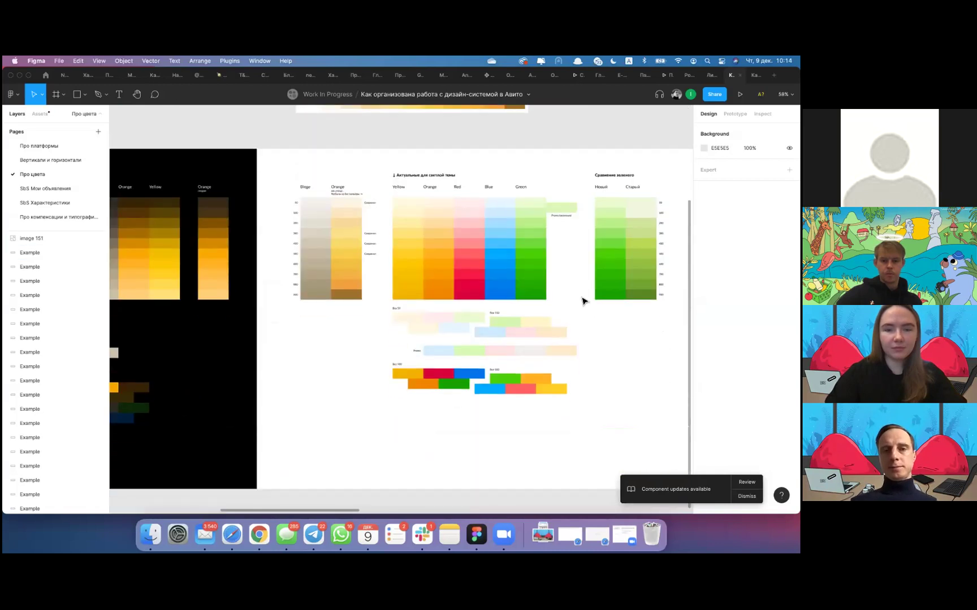
{"action": "scroll", "coordinate": [584, 301], "scroll_direction": "up", "scroll_amount": 3}
{"action": "scroll", "coordinate": [584, 301], "scroll_direction": "up", "scroll_amount": 5}
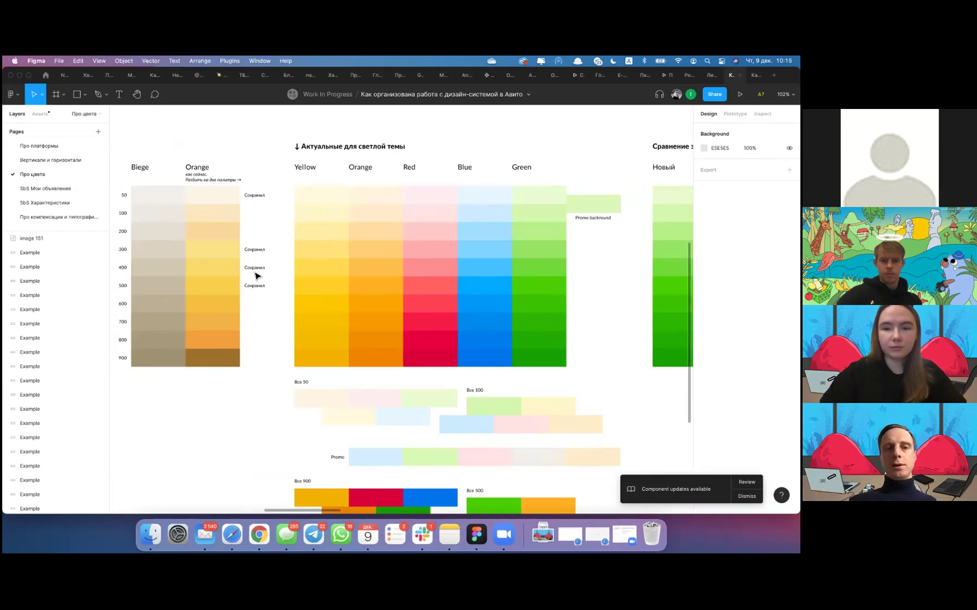
Compare the orange row of the "Цвета" table with the Orange, Yellow and other "Актуальные для светлой темы" scales
{"action": "scroll", "coordinate": [257, 276], "scroll_direction": "up", "scroll_amount": 3}
{"action": "scroll", "coordinate": [255, 276], "scroll_direction": "up", "scroll_amount": 2}
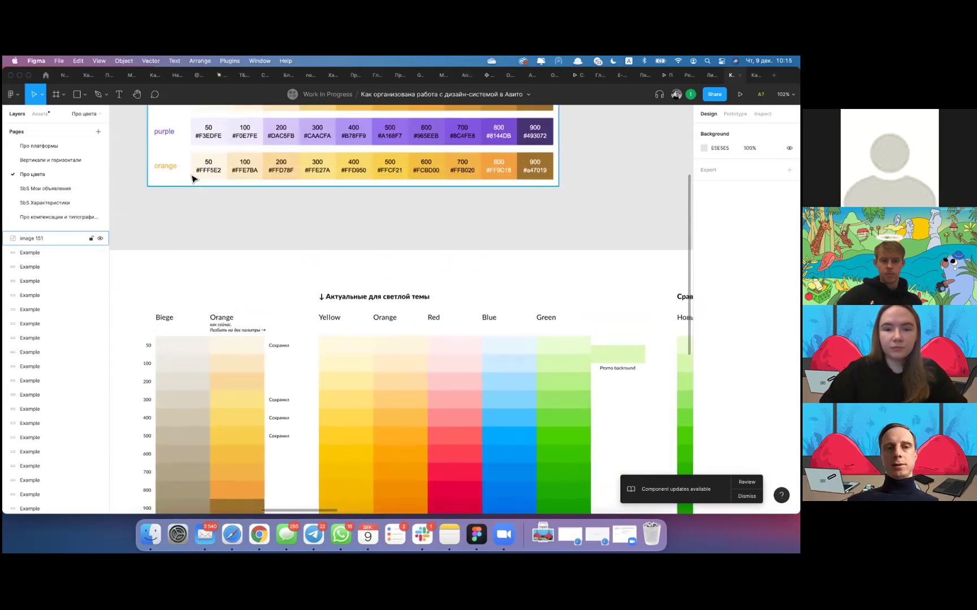
{"action": "scroll", "coordinate": [254, 178], "scroll_direction": "up", "scroll_amount": 2}
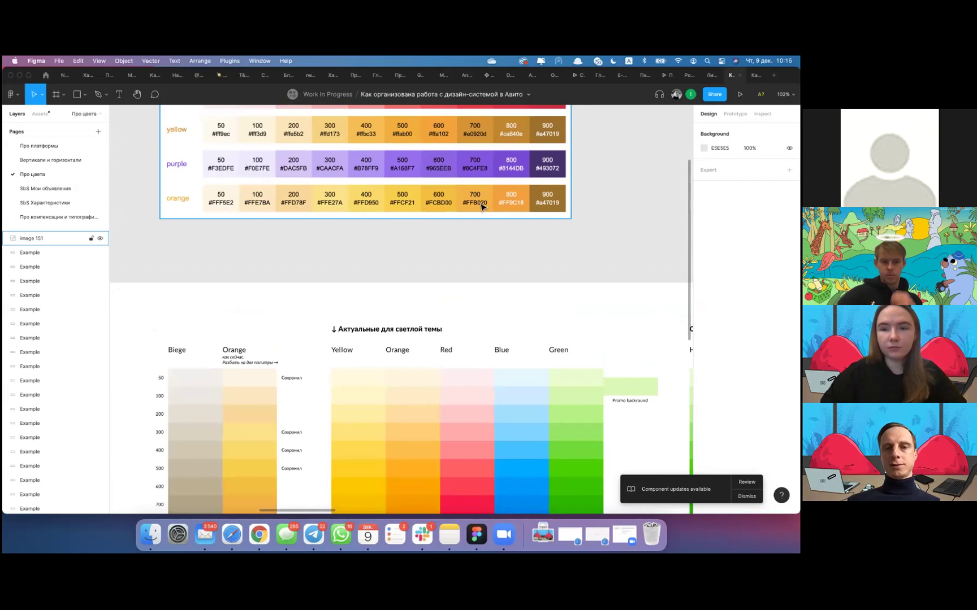
{"action": "scroll", "coordinate": [332, 251], "scroll_direction": "down", "scroll_amount": 3}
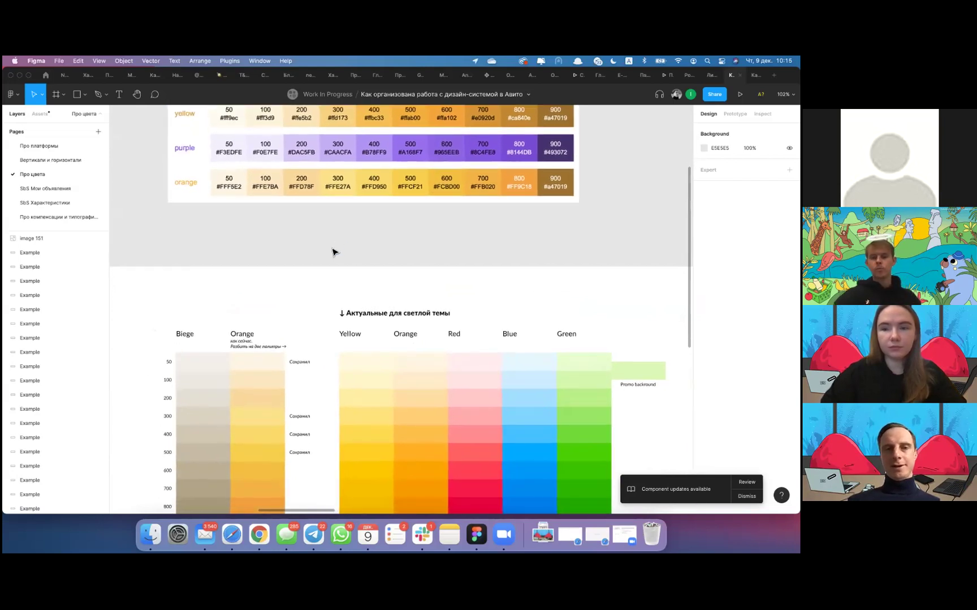
{"action": "scroll", "coordinate": [339, 231], "scroll_direction": "down", "scroll_amount": 1}
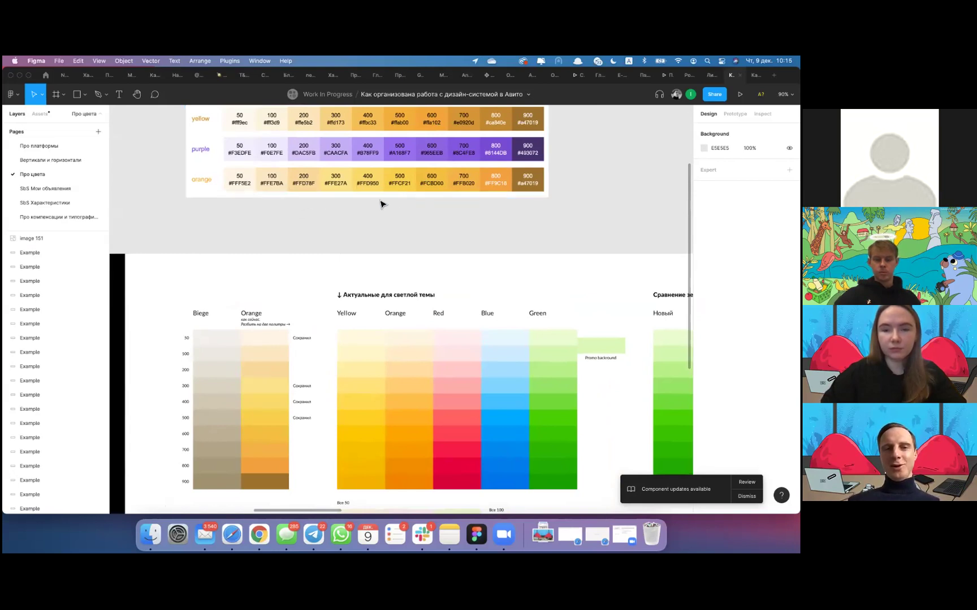
{"action": "scroll", "coordinate": [395, 233], "scroll_direction": "down", "scroll_amount": 2}
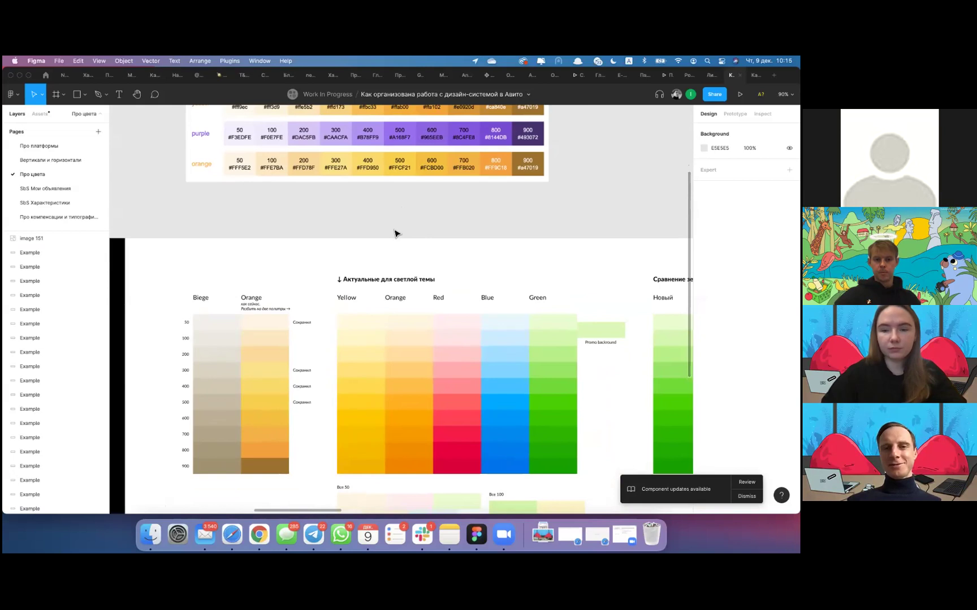
{"action": "scroll", "coordinate": [394, 233], "scroll_direction": "down", "scroll_amount": 3}
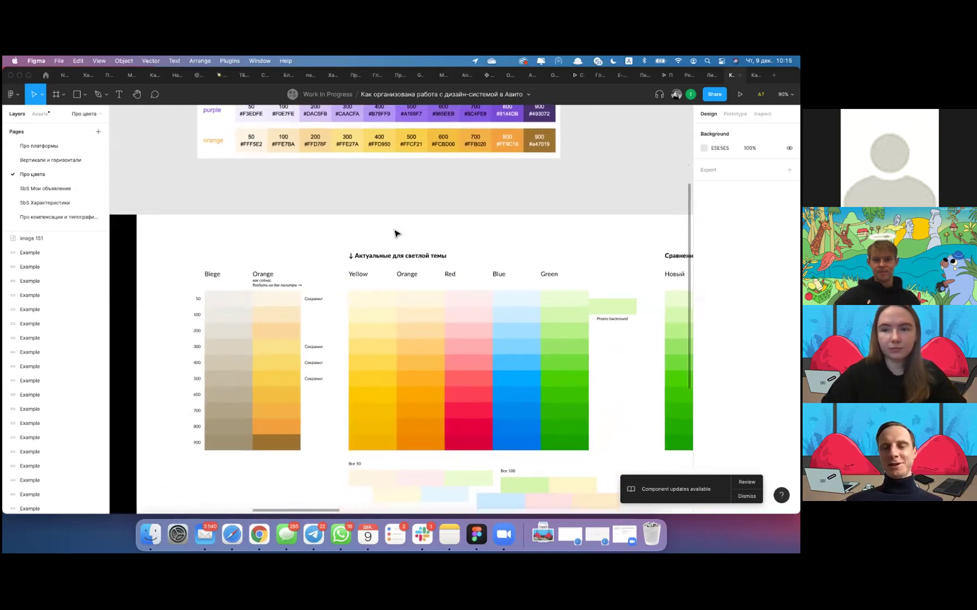
{"action": "scroll", "coordinate": [394, 233], "scroll_direction": "down", "scroll_amount": 2}
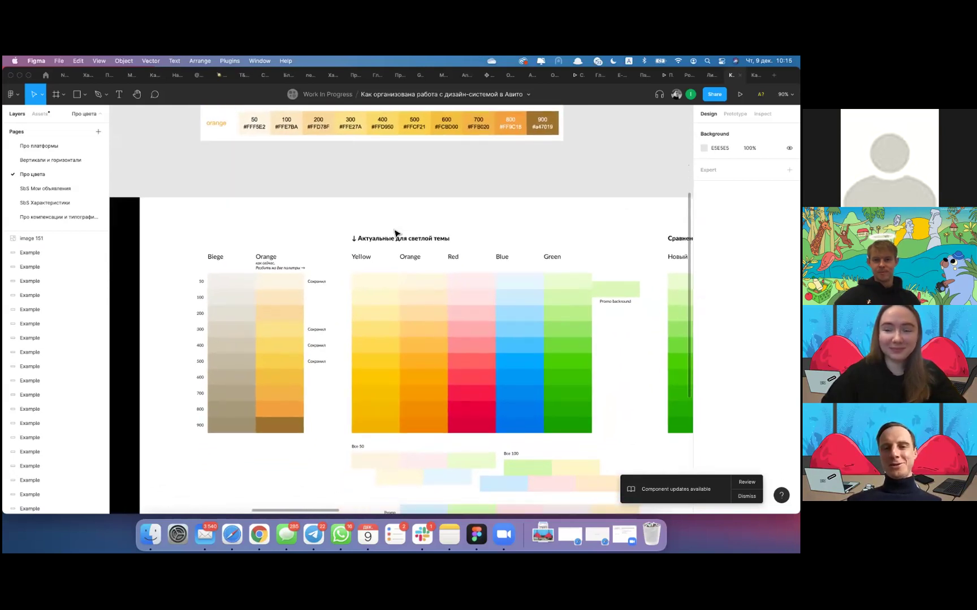
{"action": "scroll", "coordinate": [394, 234], "scroll_direction": "down", "scroll_amount": 2}
{"action": "scroll", "coordinate": [394, 234], "scroll_direction": "right", "scroll_amount": 2}
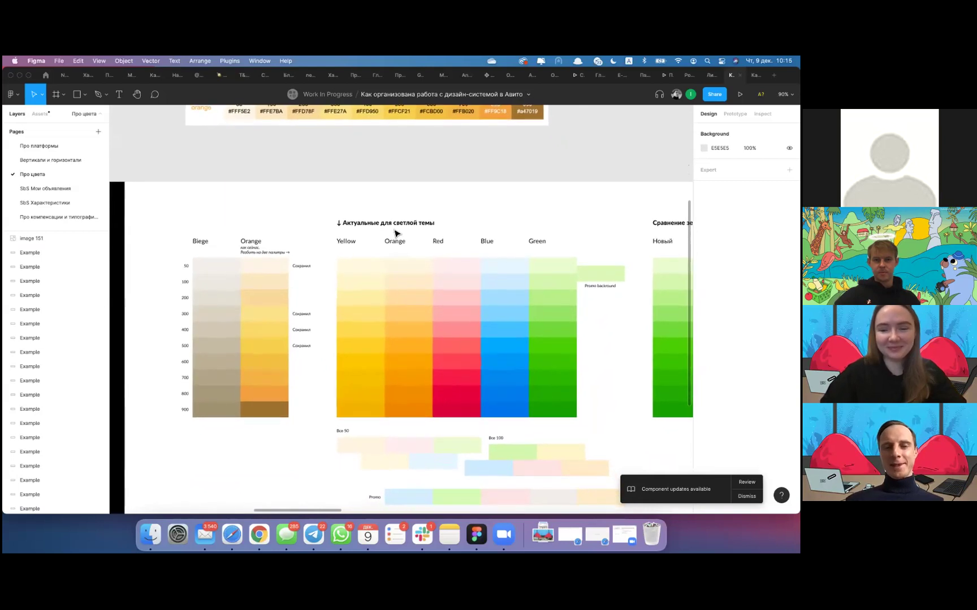
{"action": "scroll", "coordinate": [394, 233], "scroll_direction": "up", "scroll_amount": 2}
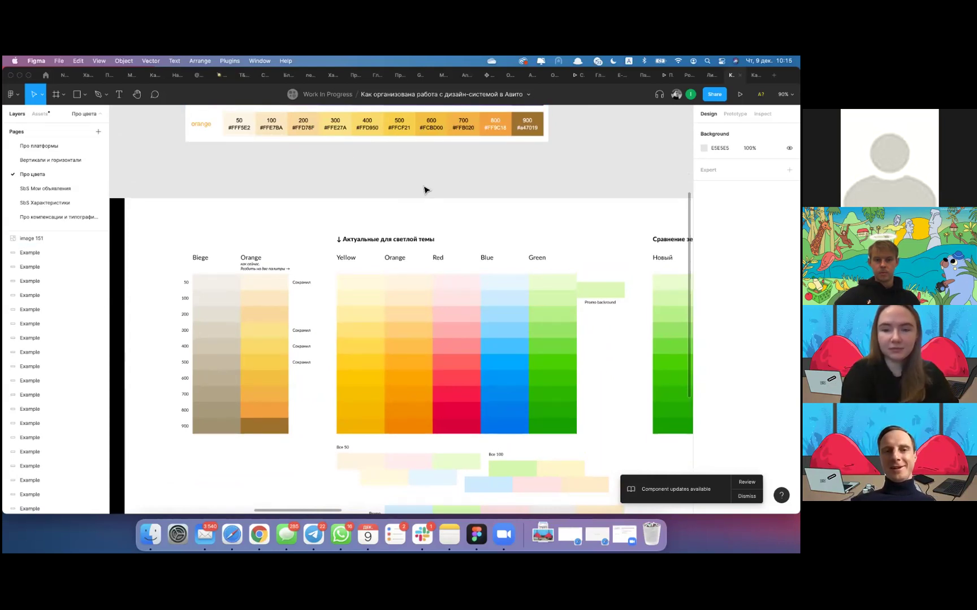
{"action": "scroll", "coordinate": [390, 185], "scroll_direction": "down", "scroll_amount": 2}
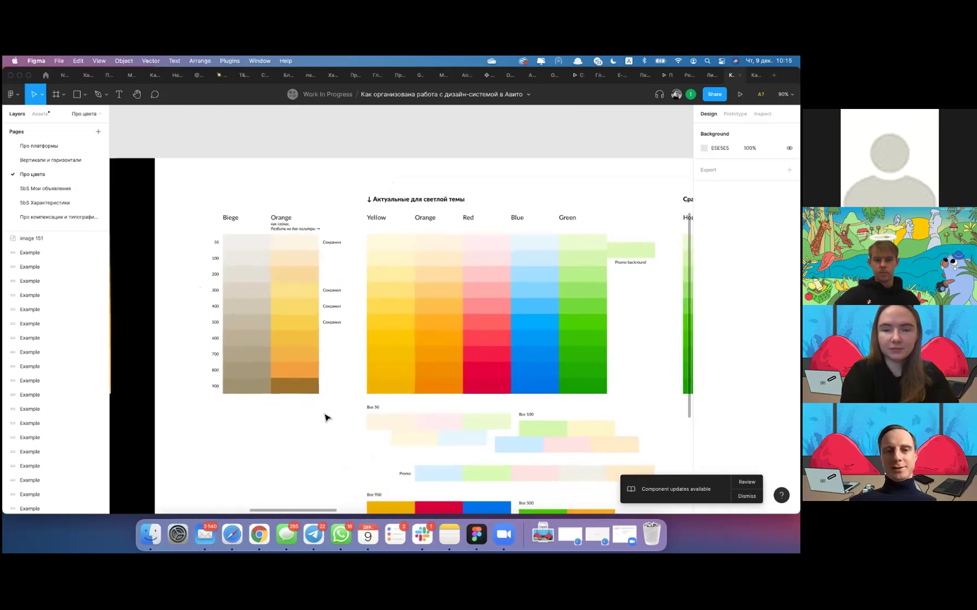
Examine the current Orange scale with its "Сохранил" marks and select its 50 shade swatch
{"action": "scroll", "coordinate": [325, 417], "scroll_direction": "up", "scroll_amount": 5}
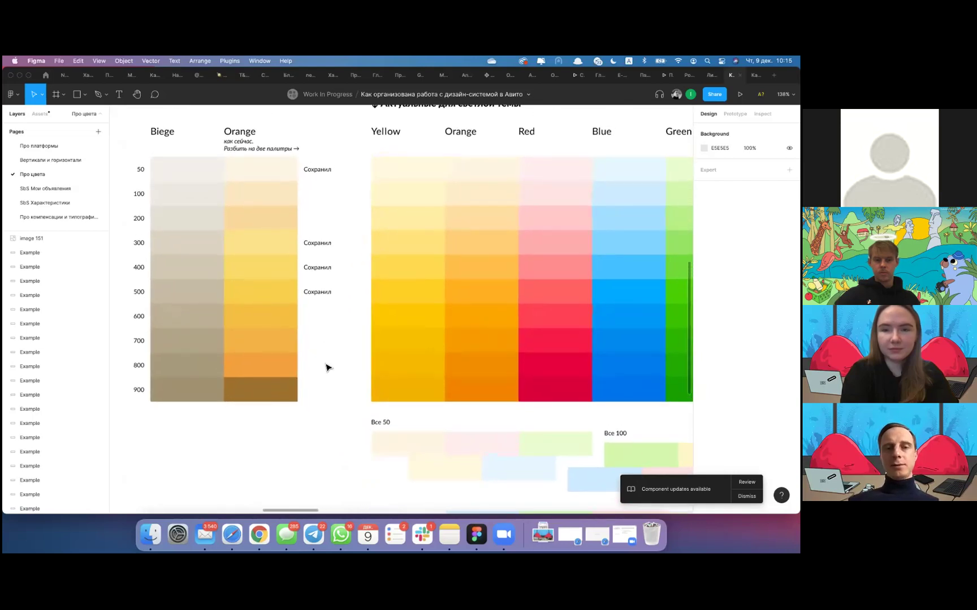
{"action": "scroll", "coordinate": [331, 356], "scroll_direction": "up", "scroll_amount": 2}
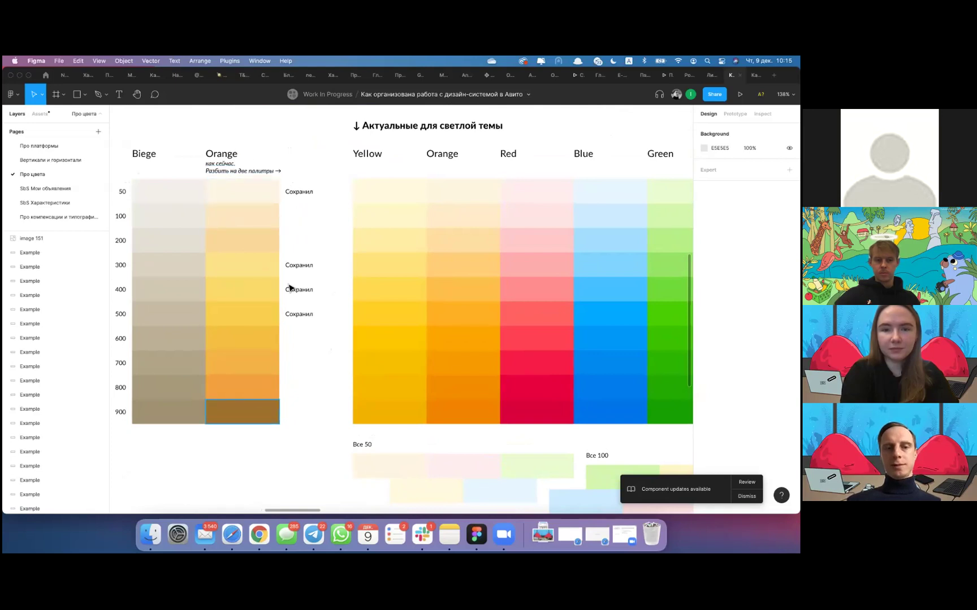
{"action": "scroll", "coordinate": [299, 390], "scroll_direction": "right", "scroll_amount": 1}
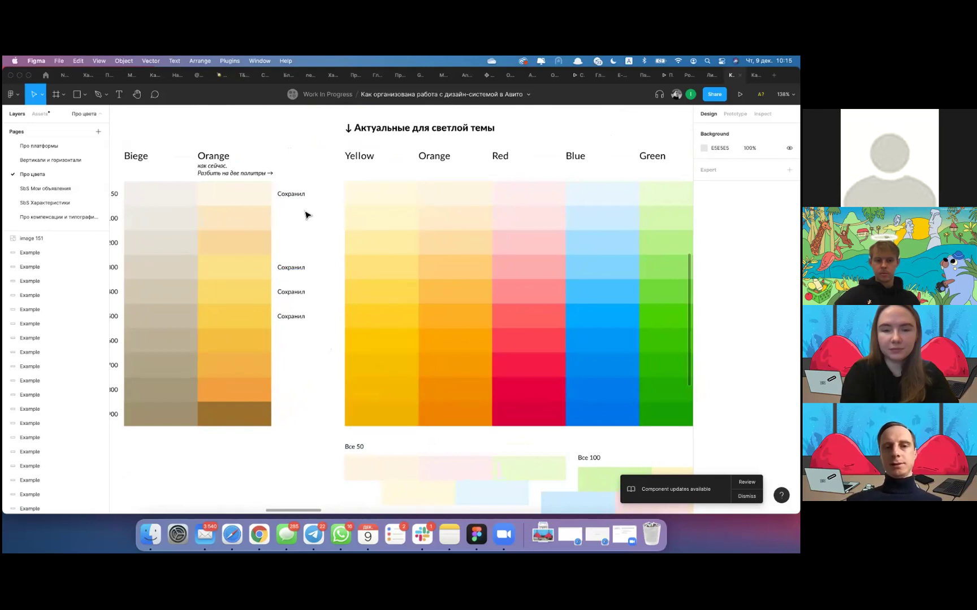
{"action": "left_click", "coordinate": [248, 199]}
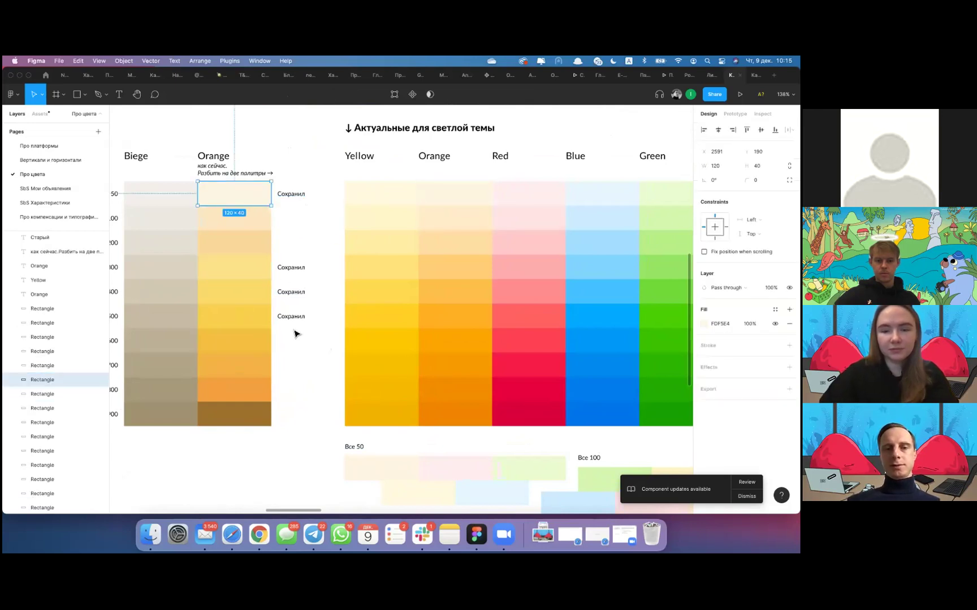
{"action": "scroll", "coordinate": [317, 336], "scroll_direction": "right", "scroll_amount": 2}
{"action": "scroll", "coordinate": [315, 333], "scroll_direction": "down", "scroll_amount": 1}
{"action": "scroll", "coordinate": [311, 317], "scroll_direction": "down", "scroll_amount": 5}
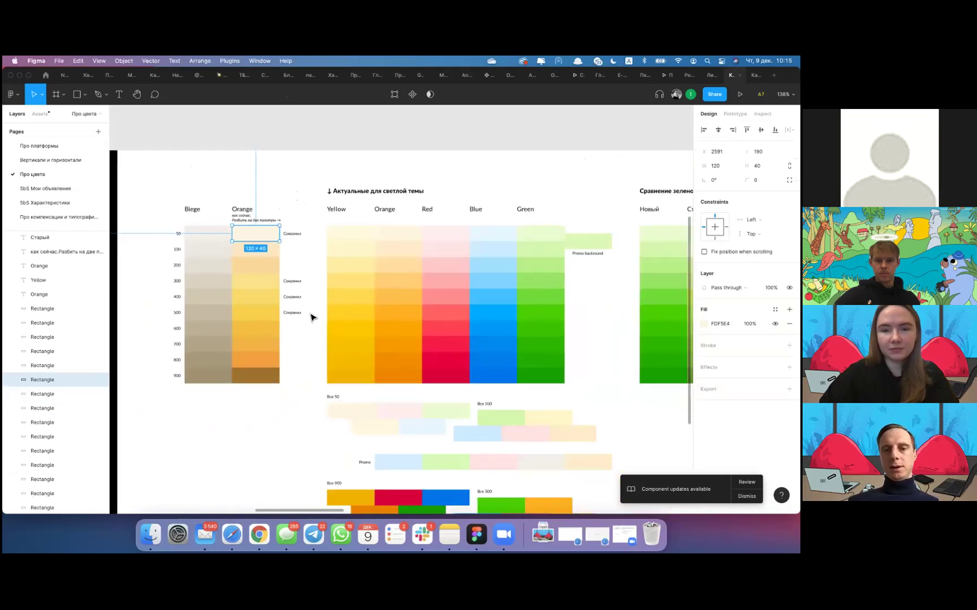
Examine the light theme sample groups "Все 50", "Все 100", "Promo", "Все 900" and "Все 500"
{"action": "scroll", "coordinate": [312, 318], "scroll_direction": "up", "scroll_amount": 1}
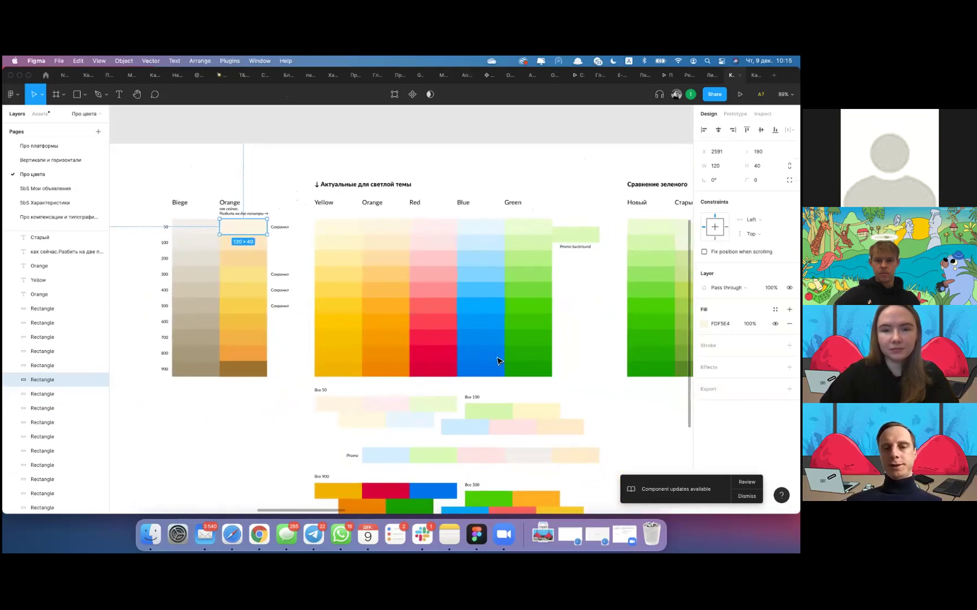
{"action": "scroll", "coordinate": [555, 398], "scroll_direction": "down", "scroll_amount": 5}
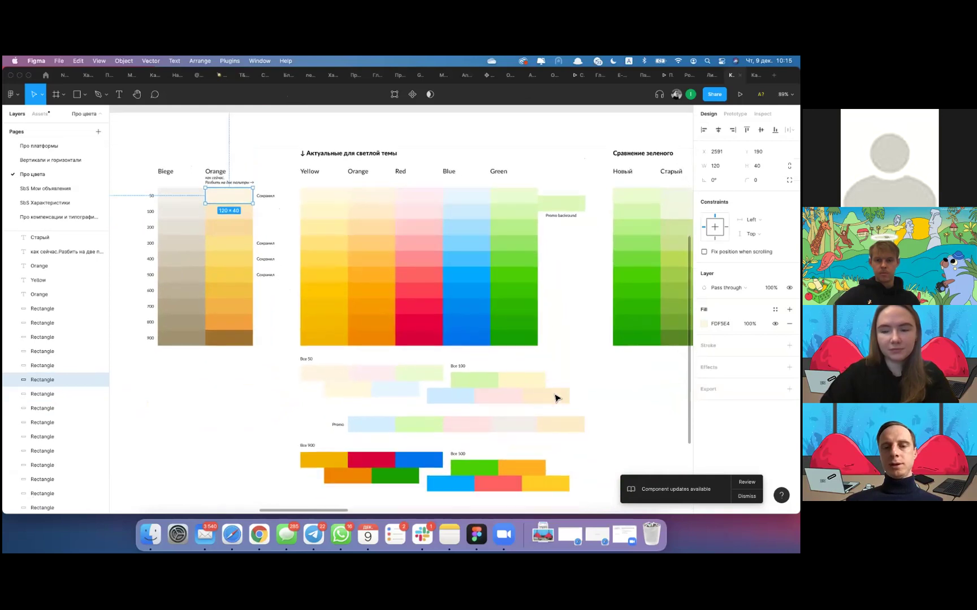
{"action": "scroll", "coordinate": [555, 389], "scroll_direction": "up", "scroll_amount": 5}
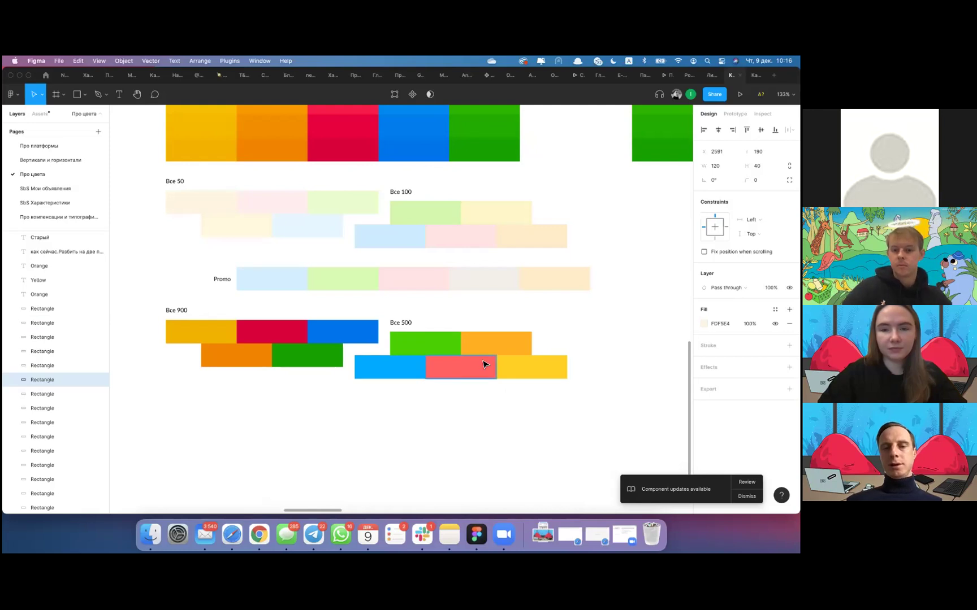
{"action": "scroll", "coordinate": [483, 364], "scroll_direction": "down", "scroll_amount": 5, "text": "ctrl"}
{"action": "scroll", "coordinate": [483, 364], "scroll_direction": "up", "scroll_amount": 5}
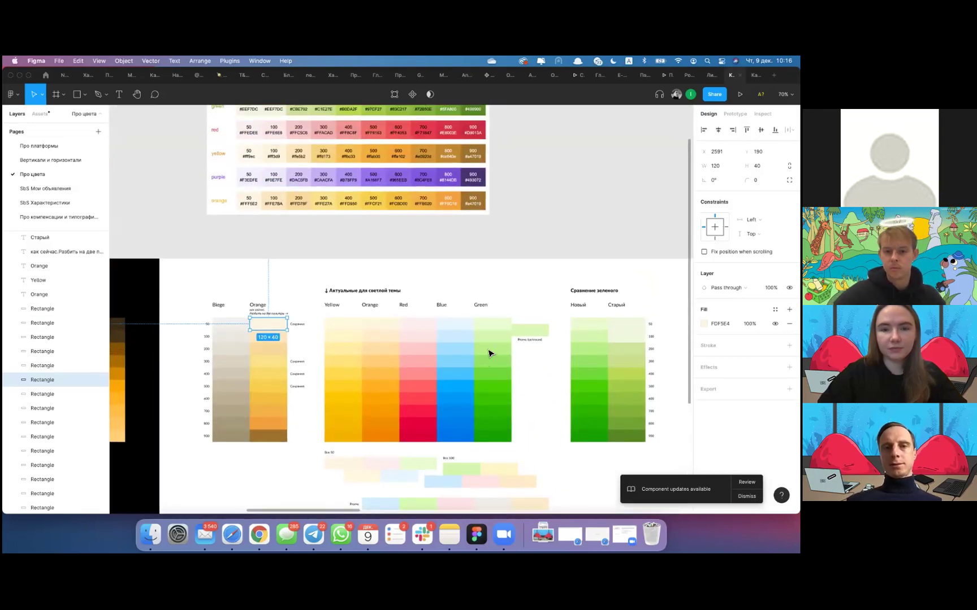
Compare the "Новый" and "Старый" green scales under "Сравнение зеленого"
{"action": "scroll", "coordinate": [430, 216], "scroll_direction": "down", "scroll_amount": 5}
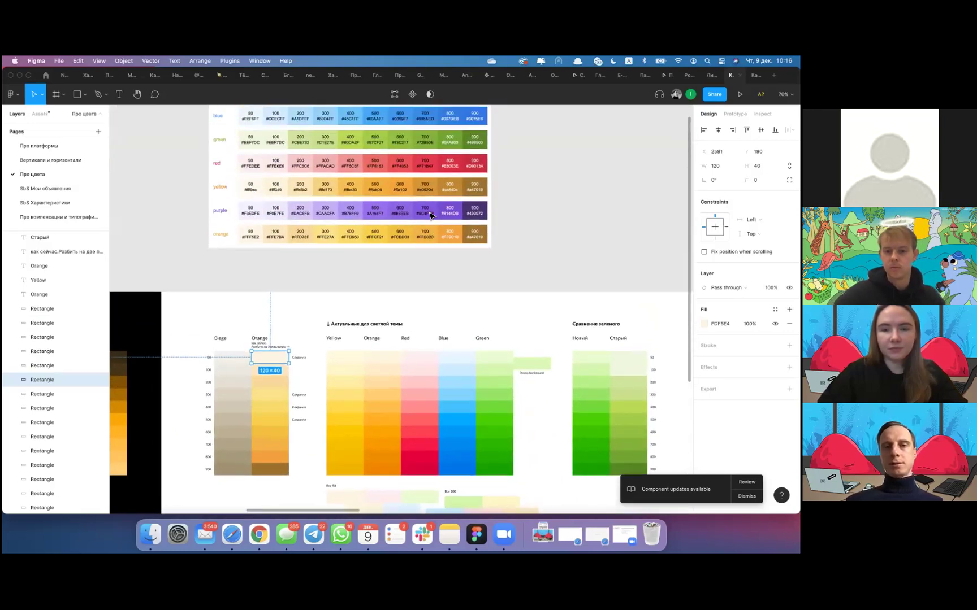
{"action": "scroll", "coordinate": [429, 215], "scroll_direction": "right", "scroll_amount": 5}
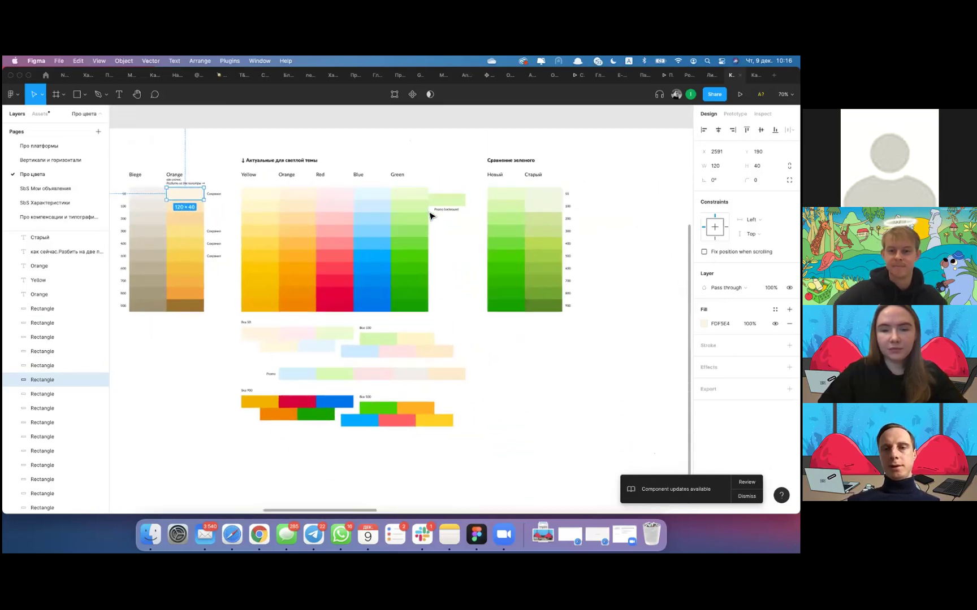
{"action": "scroll", "coordinate": [518, 298], "scroll_direction": "up", "scroll_amount": 3, "text": "ctrl"}
{"action": "scroll", "coordinate": [519, 298], "scroll_direction": "up", "scroll_amount": 5}
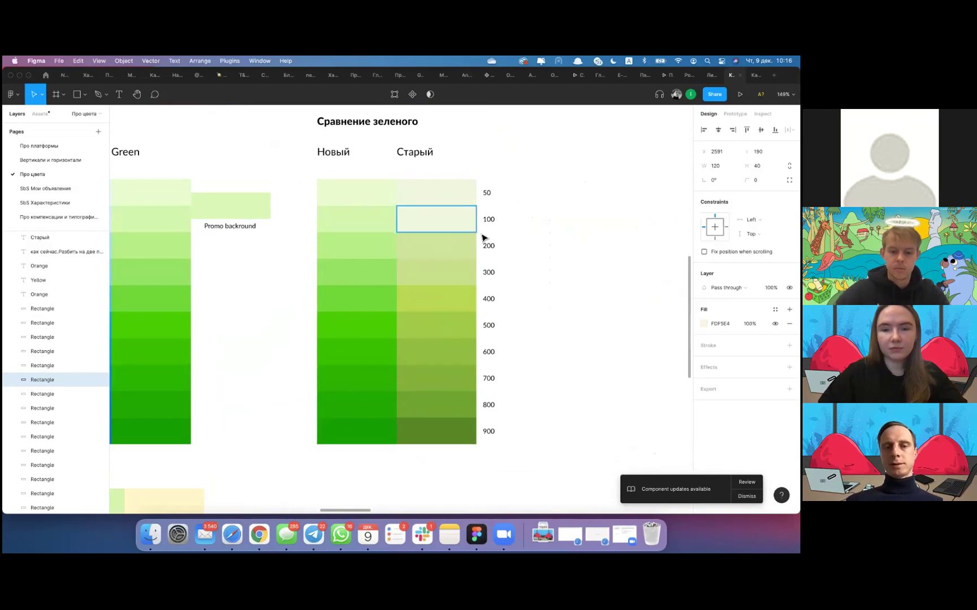
{"action": "scroll", "coordinate": [528, 321], "scroll_direction": "down", "scroll_amount": 10}
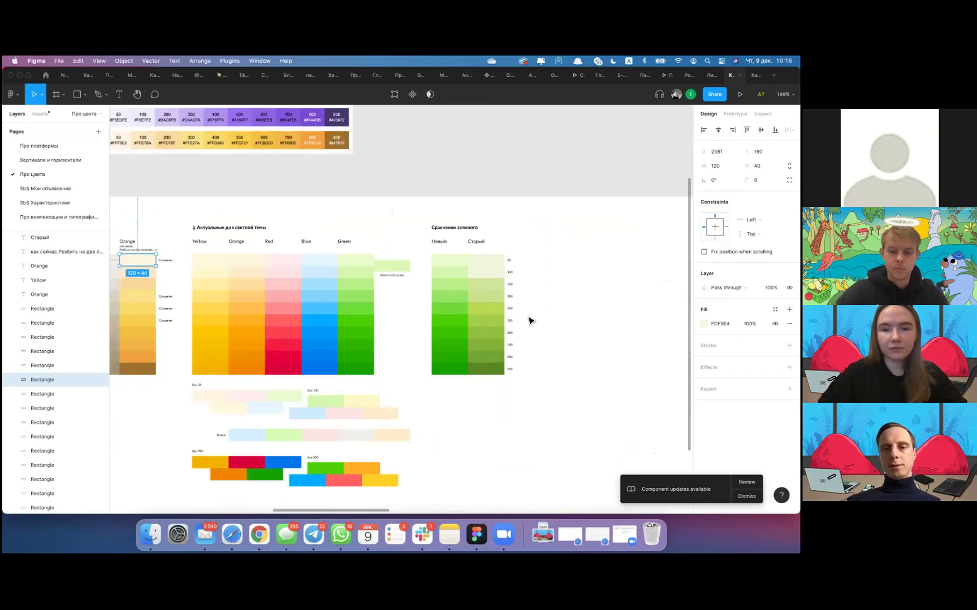
Clear the swatch selection and compare the "Актуальные для темной темы" scales and colour samples with the light theme palette
{"action": "scroll", "coordinate": [529, 321], "scroll_direction": "left", "scroll_amount": 5}
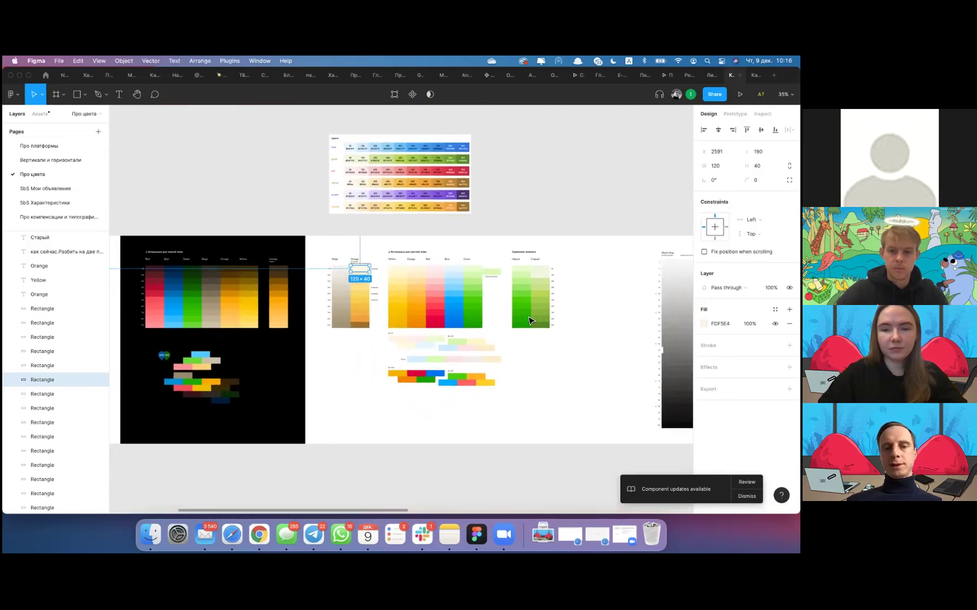
{"action": "scroll", "coordinate": [528, 321], "scroll_direction": "left", "scroll_amount": 4}
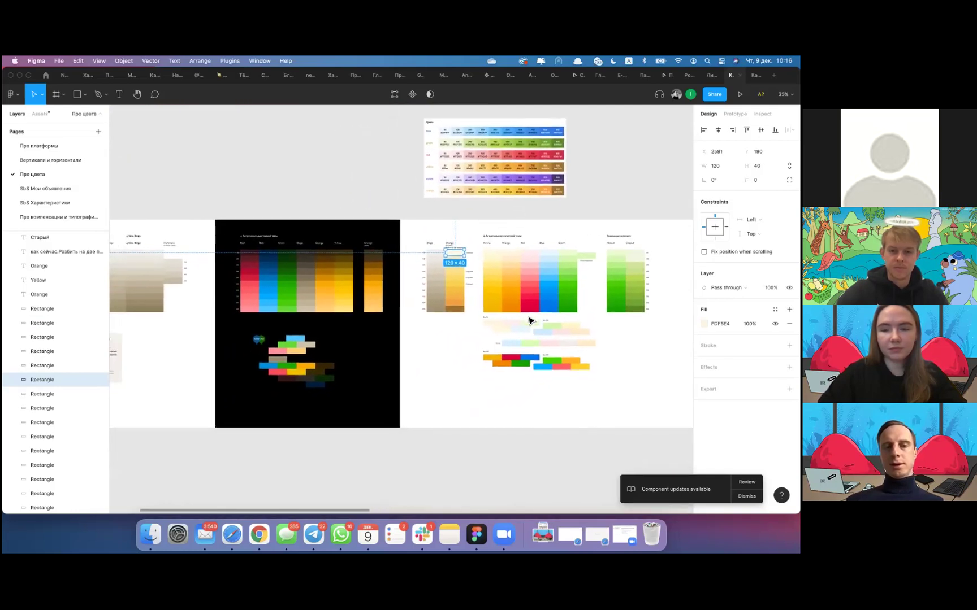
{"action": "scroll", "coordinate": [408, 357], "scroll_direction": "up", "scroll_amount": 2}
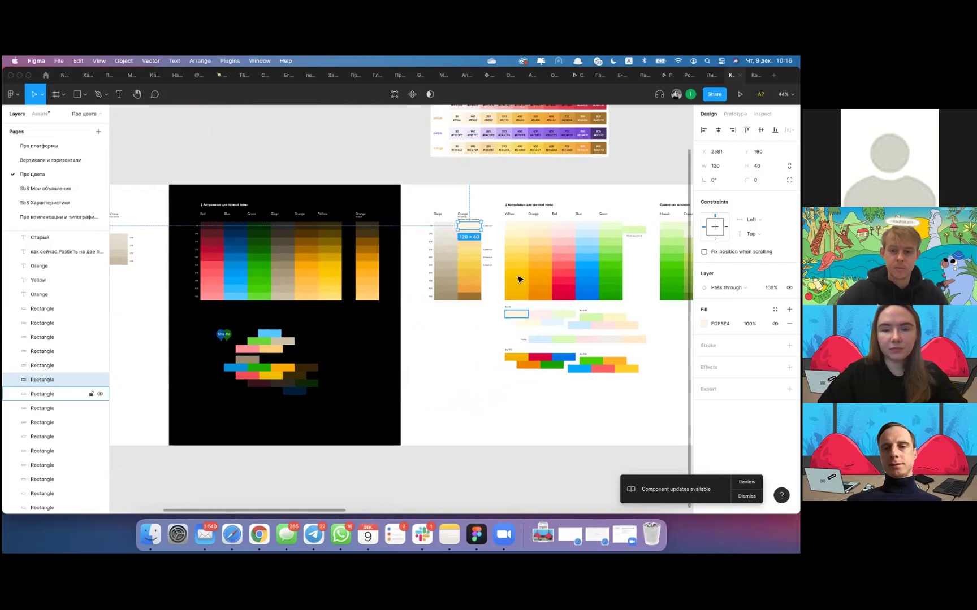
{"action": "scroll", "coordinate": [390, 342], "scroll_direction": "left", "scroll_amount": 1}
{"action": "scroll", "coordinate": [390, 342], "scroll_direction": "left", "scroll_amount": 5}
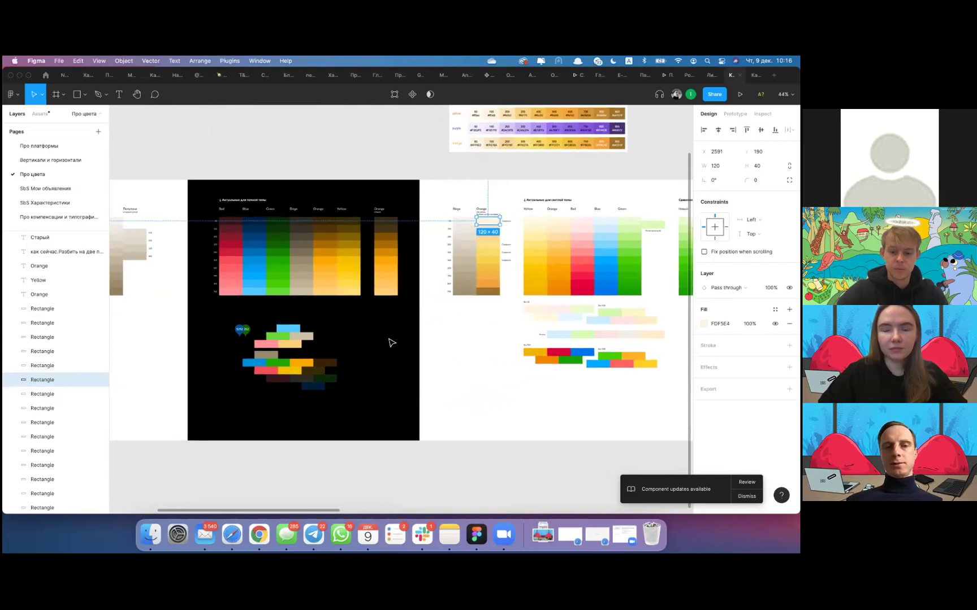
{"action": "scroll", "coordinate": [369, 332], "scroll_direction": "up", "scroll_amount": 5}
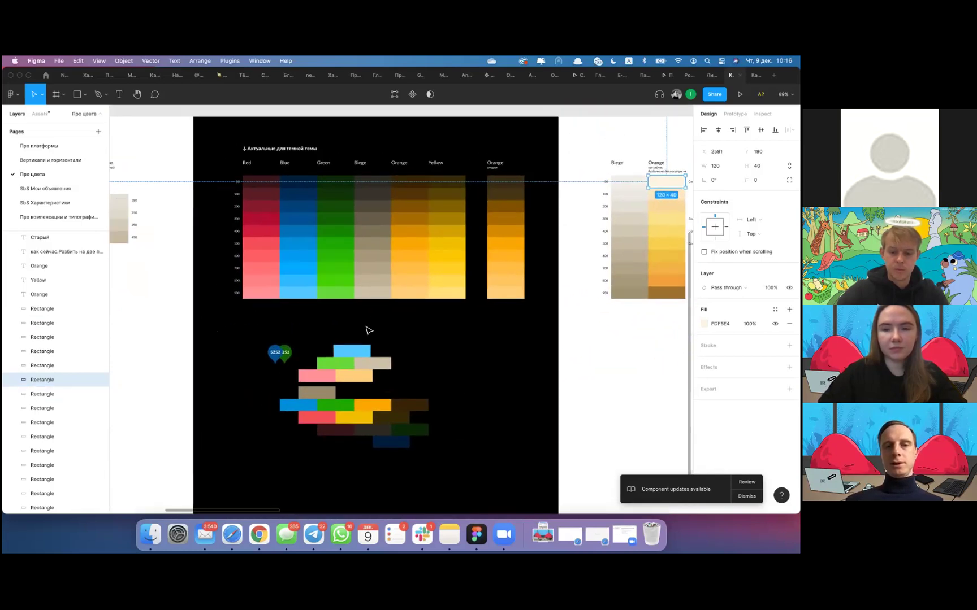
{"action": "left_click", "coordinate": [380, 136]}
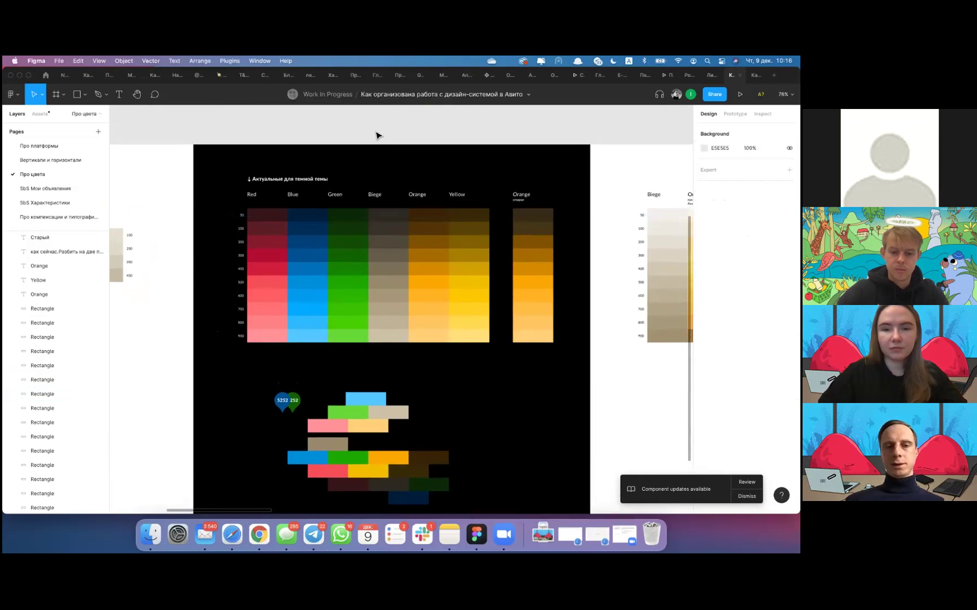
{"action": "scroll", "coordinate": [387, 310], "scroll_direction": "up", "scroll_amount": 3}
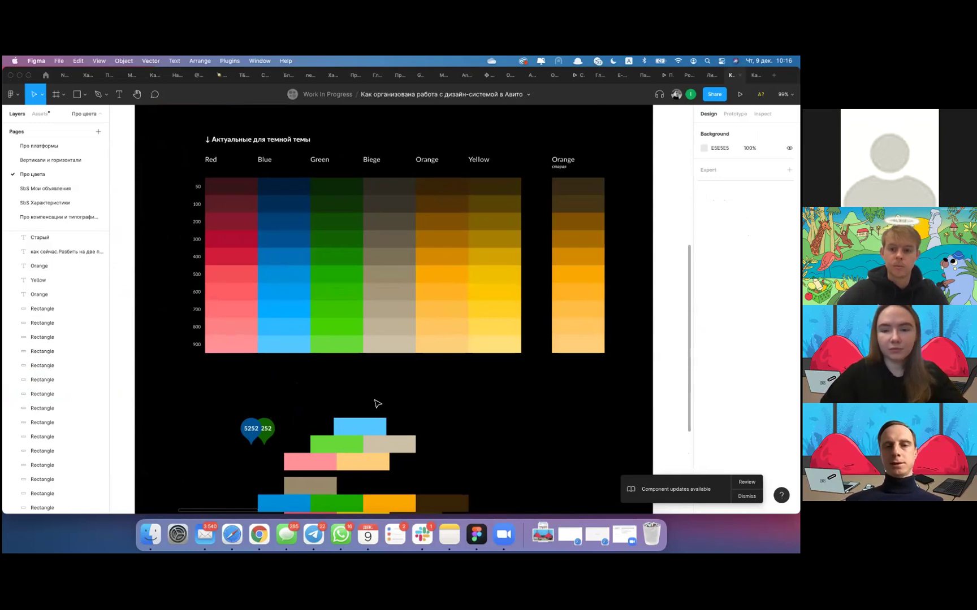
{"action": "scroll", "coordinate": [378, 404], "scroll_direction": "down", "scroll_amount": 5}
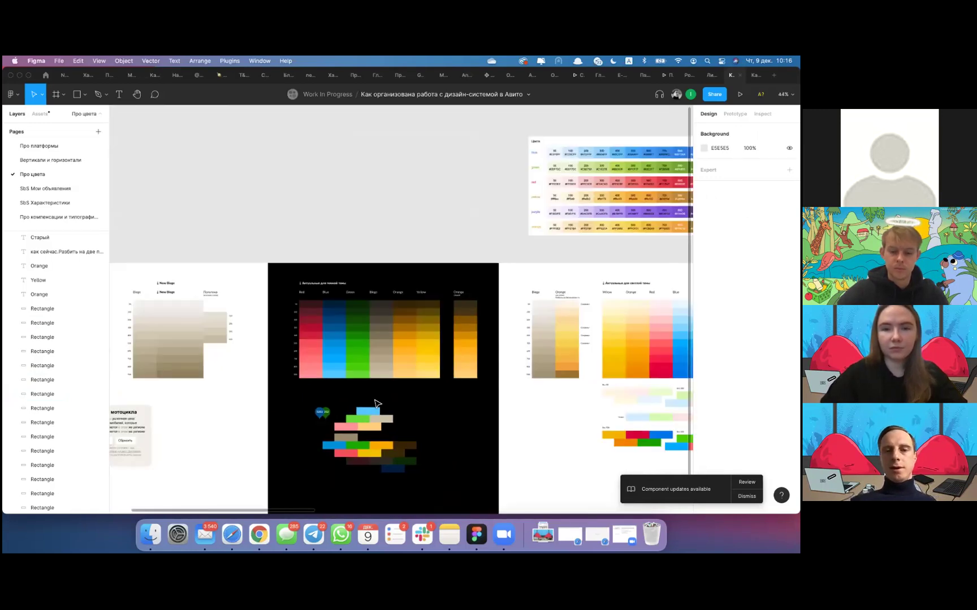
{"action": "scroll", "coordinate": [377, 403], "scroll_direction": "right", "scroll_amount": 6}
{"action": "scroll", "coordinate": [378, 404], "scroll_direction": "down", "scroll_amount": 3}
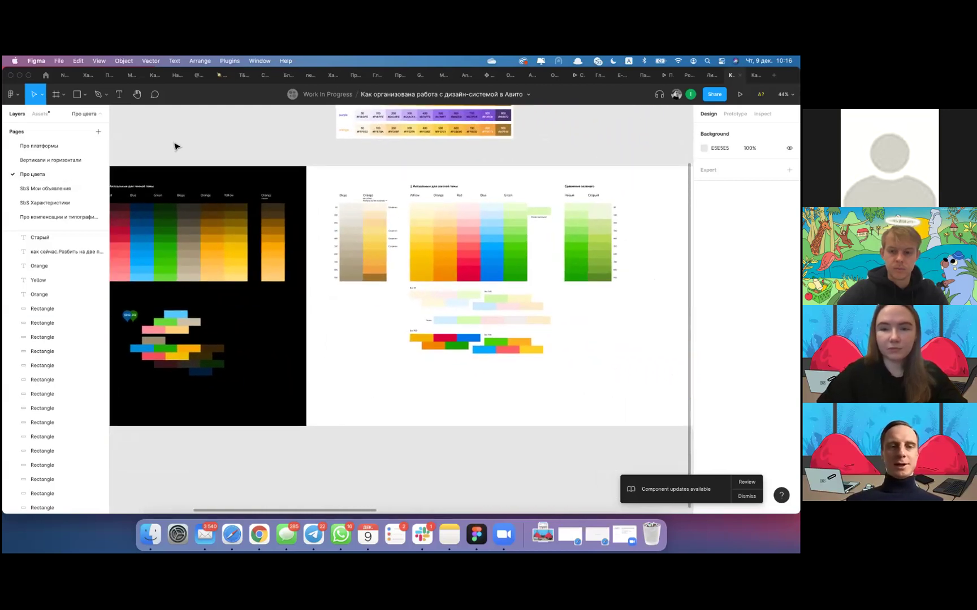
{"action": "scroll", "coordinate": [207, 148], "scroll_direction": "left", "scroll_amount": 2}
{"action": "scroll", "coordinate": [298, 124], "scroll_direction": "left", "scroll_amount": 2}
{"action": "scroll", "coordinate": [299, 125], "scroll_direction": "up", "scroll_amount": 1}
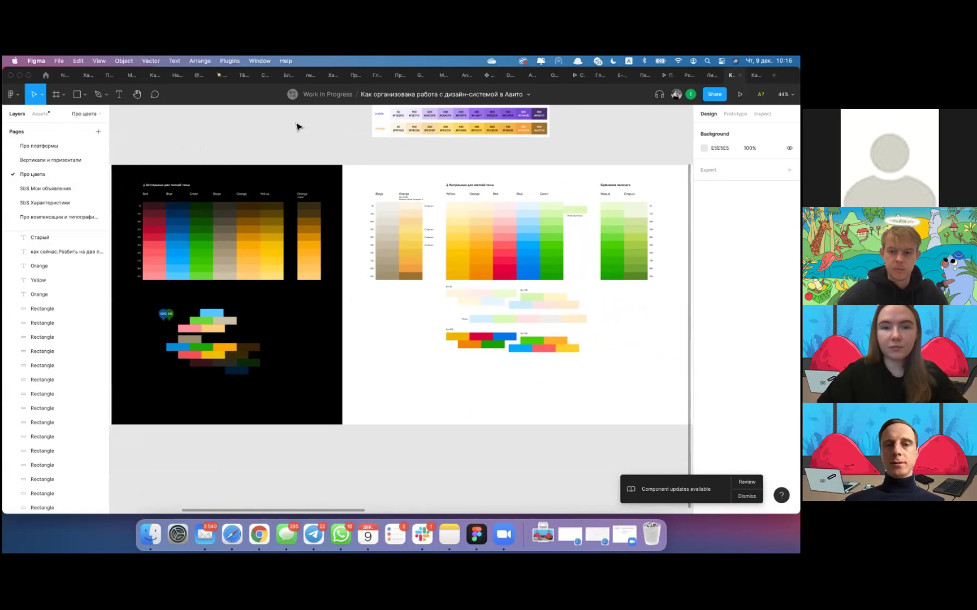
Open the "SbS Мои объявления" page and view the "Текущий" and "Новый" designs with the comparison results table
{"action": "left_click", "coordinate": [71, 190]}
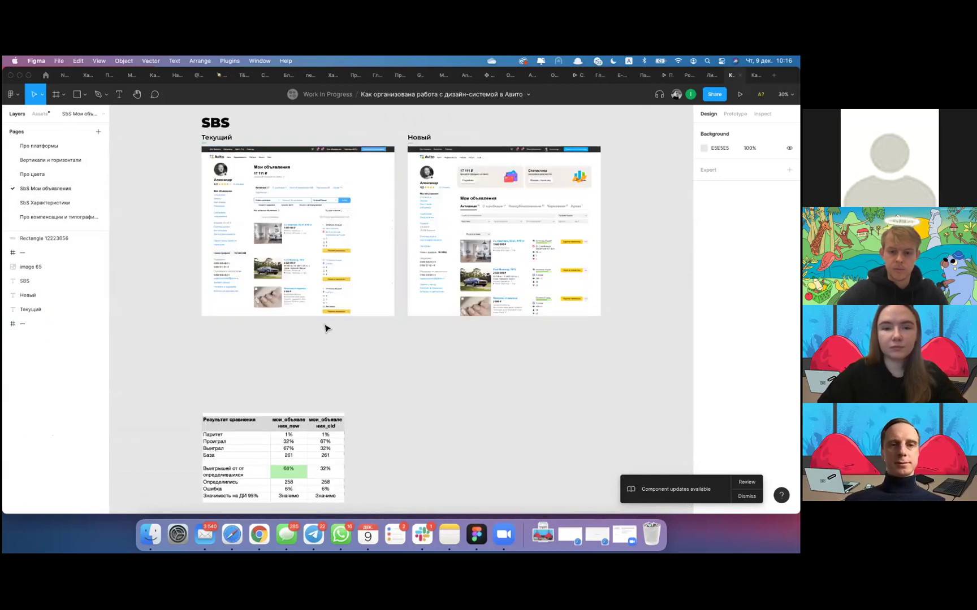
{"action": "scroll", "coordinate": [403, 345], "scroll_direction": "up", "scroll_amount": 2}
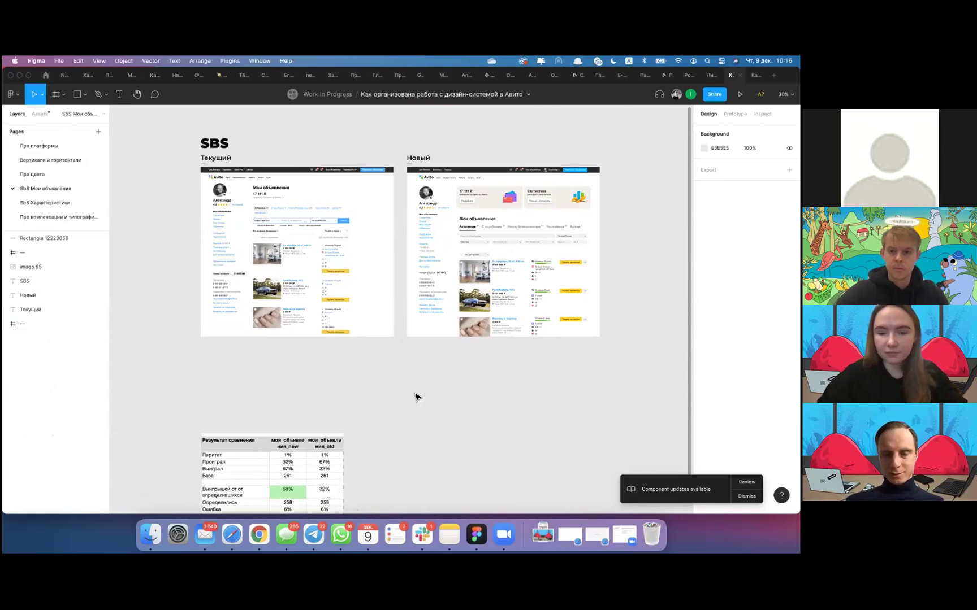
Return to the "Про цвета" page and examine the dark and light theme scales alongside the "Сравнение зеленого" scales
{"action": "scroll", "coordinate": [419, 411], "scroll_direction": "up", "scroll_amount": 3}
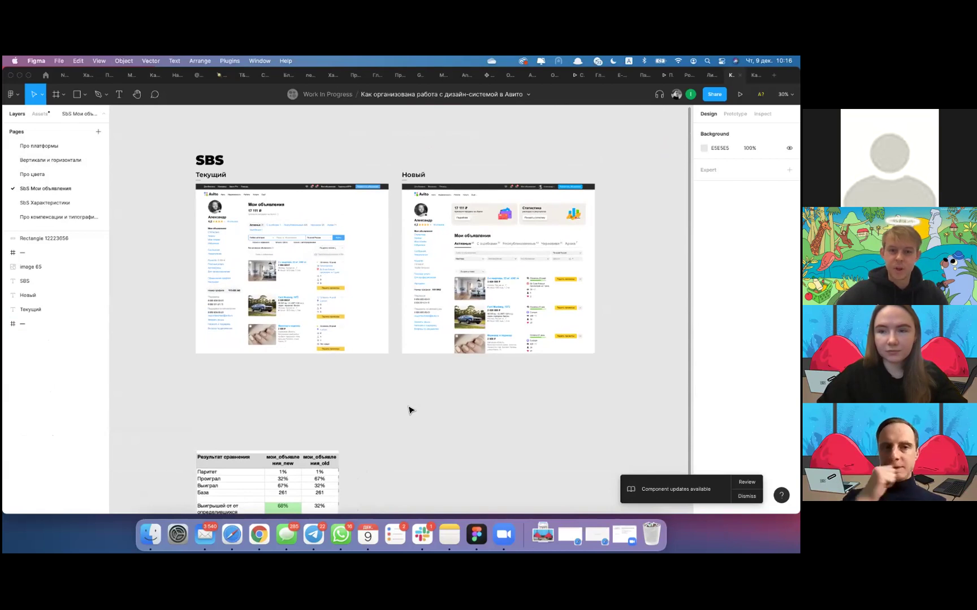
{"action": "left_click", "coordinate": [54, 174]}
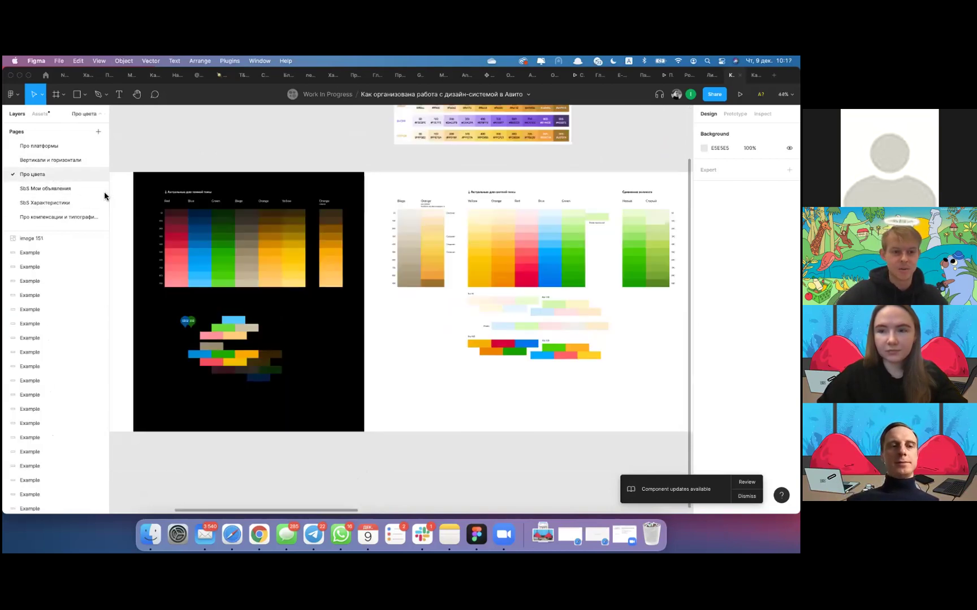
{"action": "scroll", "coordinate": [260, 332], "scroll_direction": "down", "scroll_amount": 1}
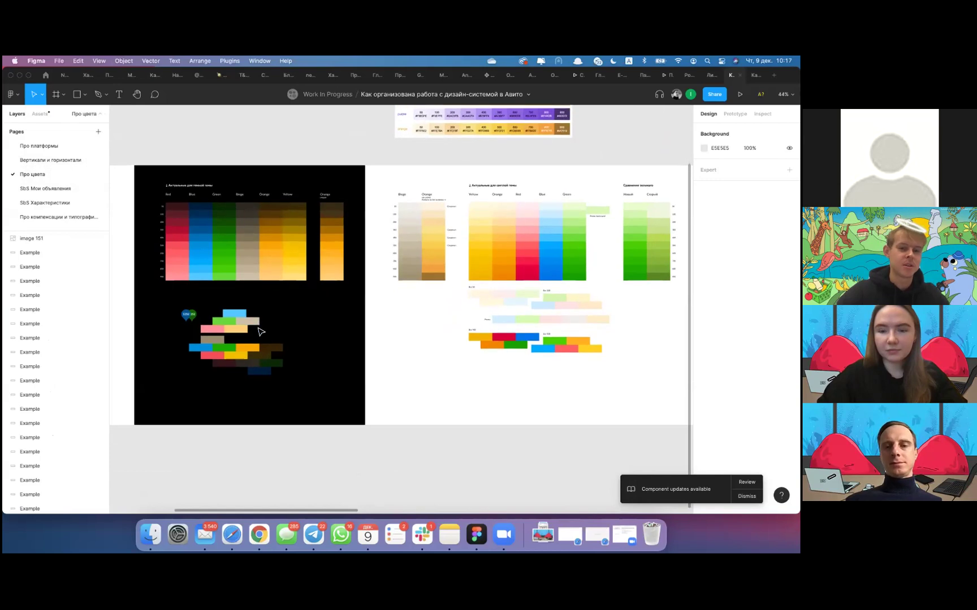
{"action": "scroll", "coordinate": [260, 331], "scroll_direction": "up", "scroll_amount": 1}
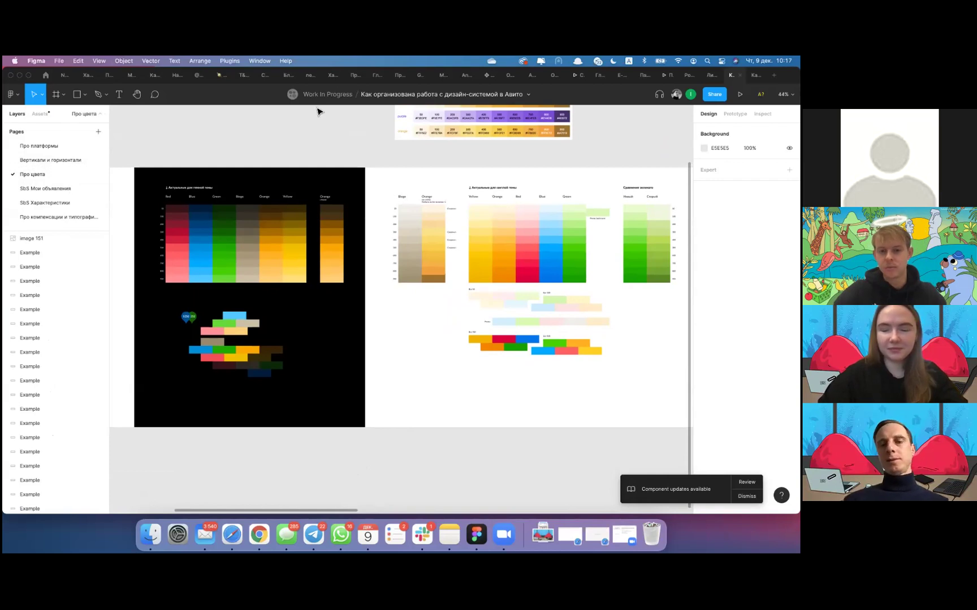
{"action": "scroll", "coordinate": [450, 271], "scroll_direction": "up", "scroll_amount": 5}
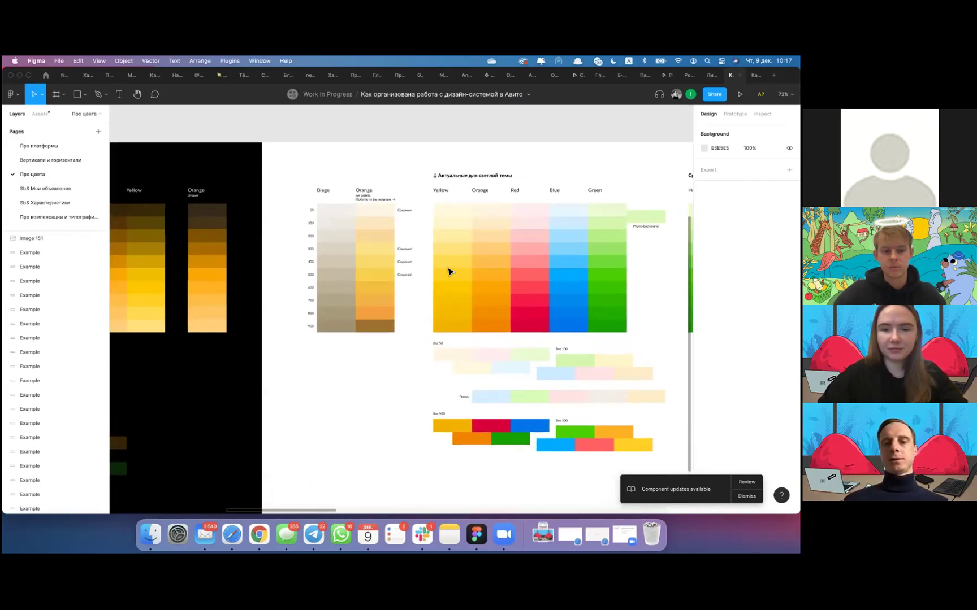
{"action": "scroll", "coordinate": [449, 273], "scroll_direction": "right", "scroll_amount": 3}
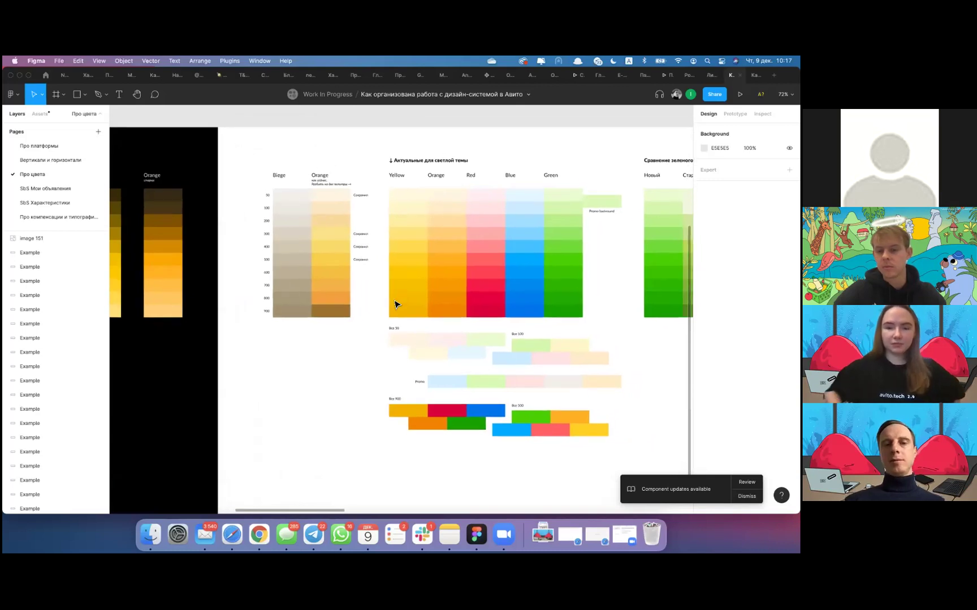
{"action": "scroll", "coordinate": [394, 305], "scroll_direction": "right", "scroll_amount": 10}
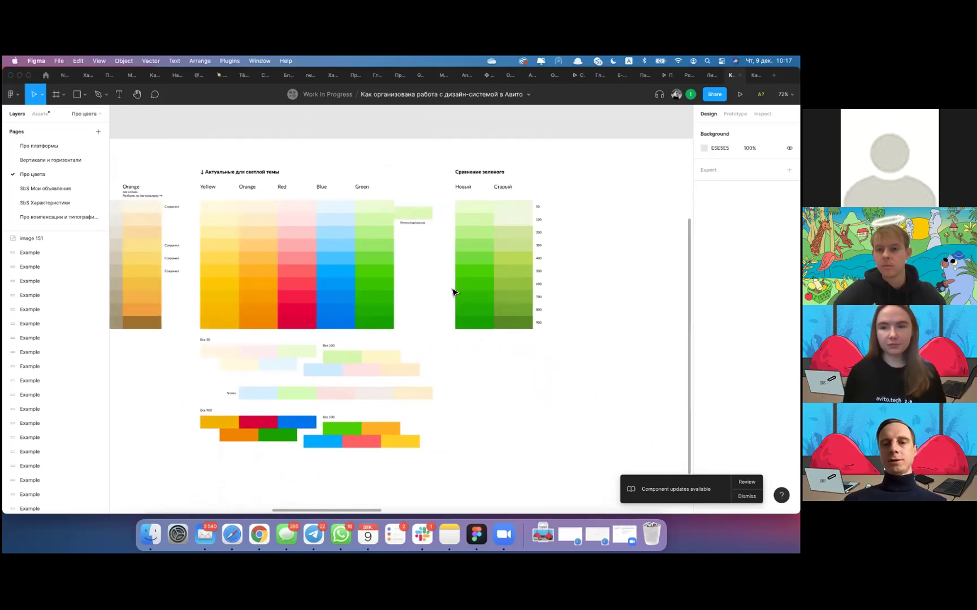
{"action": "scroll", "coordinate": [420, 297], "scroll_direction": "left", "scroll_amount": 4}
{"action": "scroll", "coordinate": [419, 297], "scroll_direction": "right", "scroll_amount": 1}
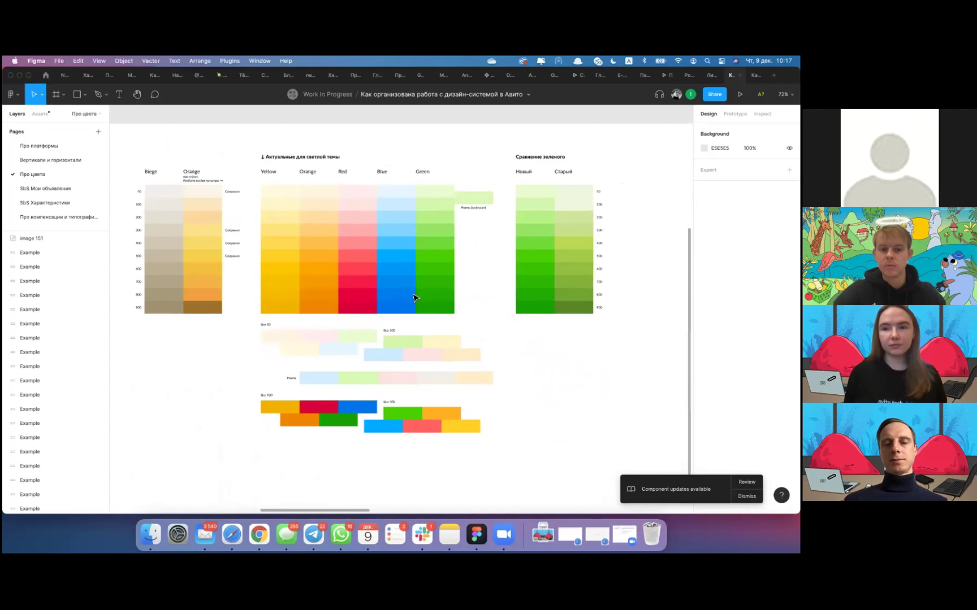
Select the 900 swatch of the Orange scale beside Biege and compare it with the orange row of the palette table above
{"action": "left_click", "coordinate": [204, 312]}
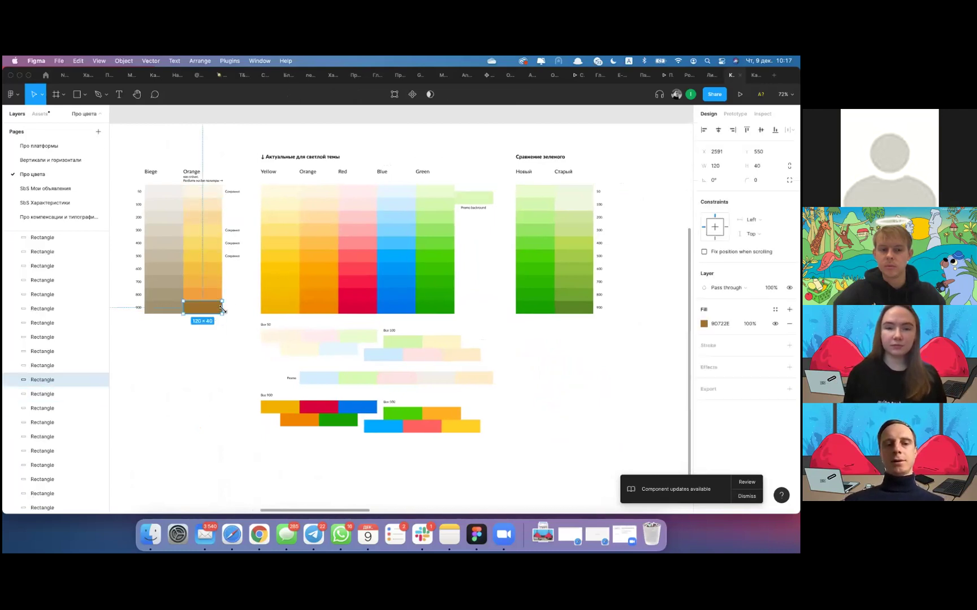
{"action": "scroll", "coordinate": [245, 330], "scroll_direction": "up", "scroll_amount": 3}
{"action": "scroll", "coordinate": [244, 330], "scroll_direction": "left", "scroll_amount": 3}
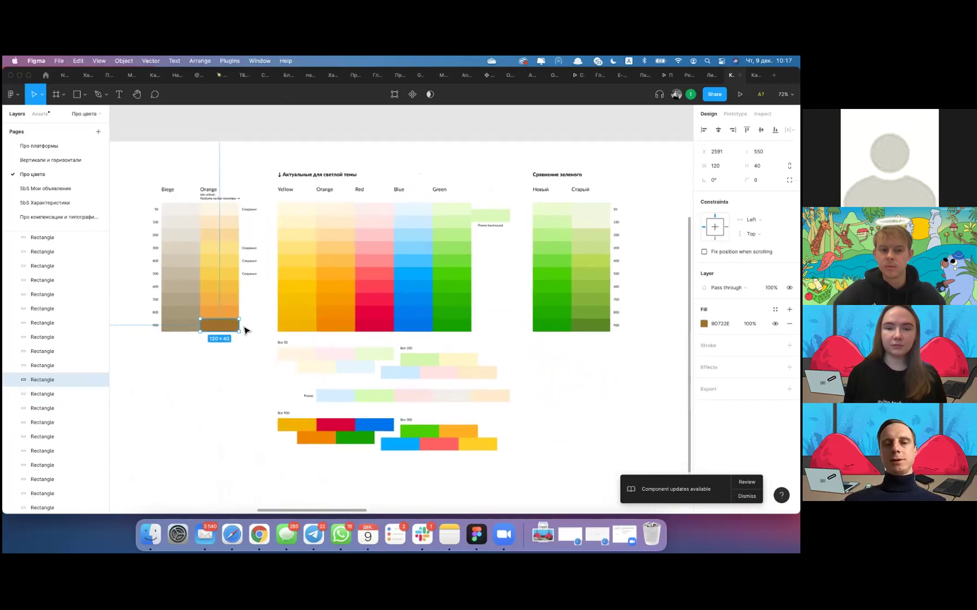
{"action": "scroll", "coordinate": [244, 326], "scroll_direction": "up", "scroll_amount": 1}
{"action": "scroll", "coordinate": [244, 326], "scroll_direction": "left", "scroll_amount": 1}
{"action": "scroll", "coordinate": [244, 326], "scroll_direction": "up", "scroll_amount": 5}
{"action": "scroll", "coordinate": [244, 326], "scroll_direction": "left", "scroll_amount": 4}
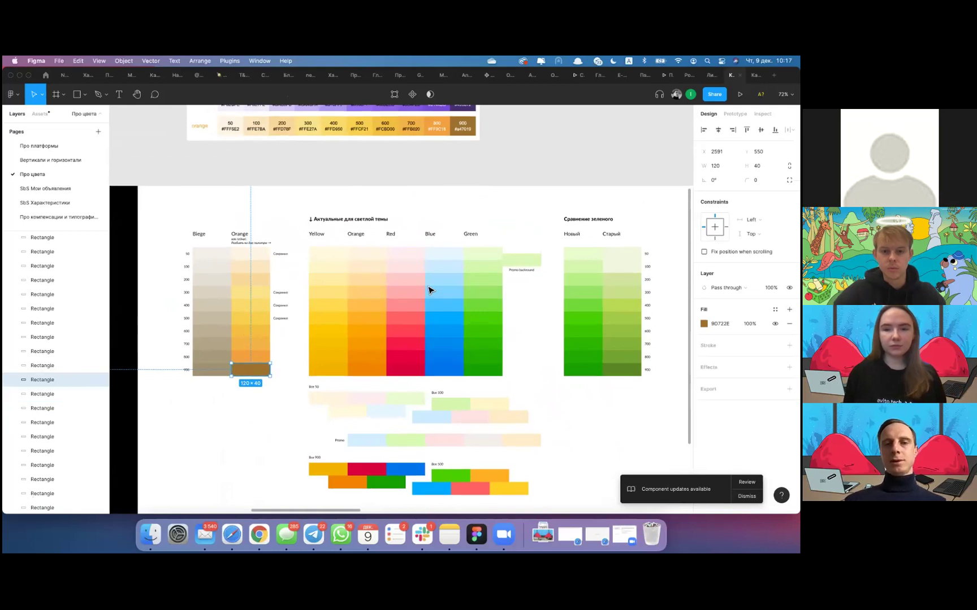
{"action": "scroll", "coordinate": [429, 290], "scroll_direction": "up", "scroll_amount": 1}
{"action": "scroll", "coordinate": [430, 290], "scroll_direction": "left", "scroll_amount": 1}
{"action": "scroll", "coordinate": [338, 313], "scroll_direction": "up", "scroll_amount": 4}
{"action": "scroll", "coordinate": [339, 312], "scroll_direction": "left", "scroll_amount": 2}
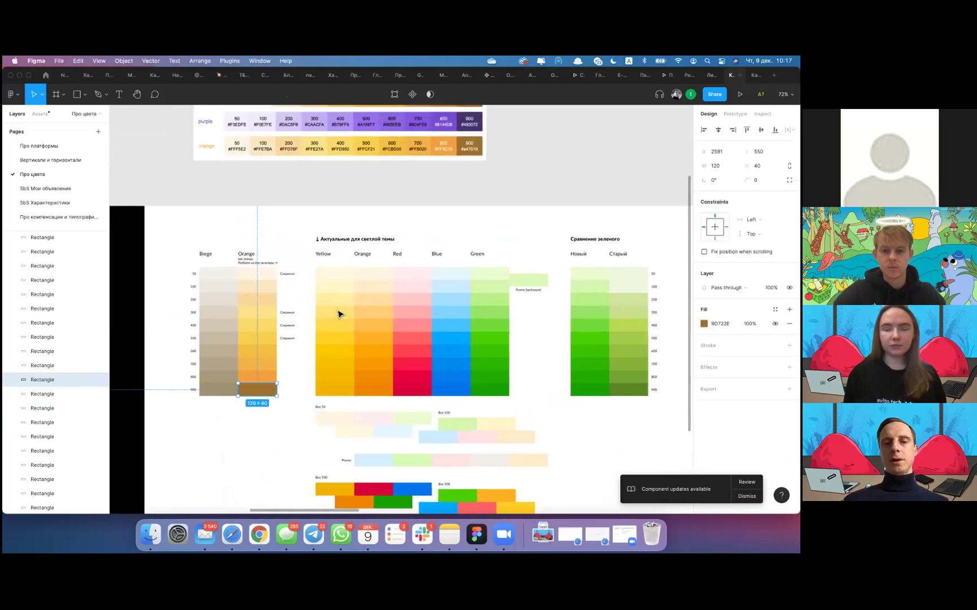
Examine the Yellow, Orange, Red, Blue and Green scales under "Актуальные для светлой темы" against the palette table, including a close-up
{"action": "scroll", "coordinate": [338, 314], "scroll_direction": "down", "scroll_amount": 3}
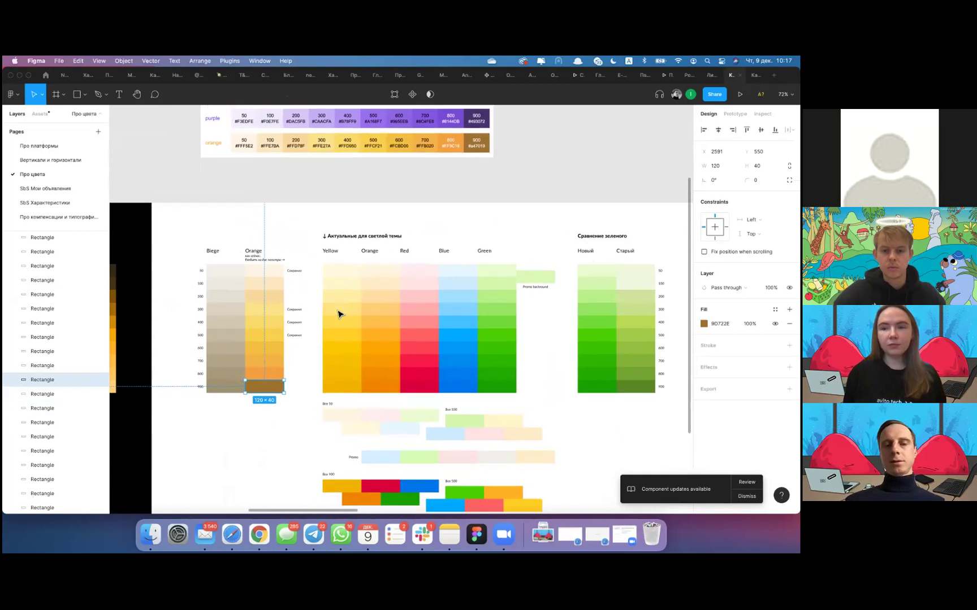
{"action": "scroll", "coordinate": [338, 313], "scroll_direction": "down", "scroll_amount": 1}
{"action": "scroll", "coordinate": [338, 313], "scroll_direction": "right", "scroll_amount": 1}
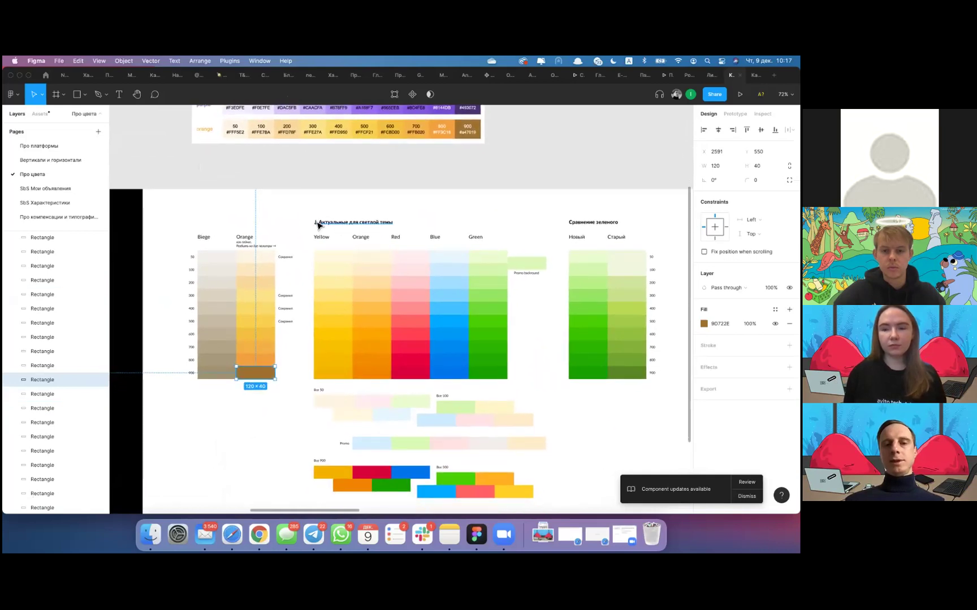
{"action": "scroll", "coordinate": [413, 230], "scroll_direction": "down", "scroll_amount": 2}
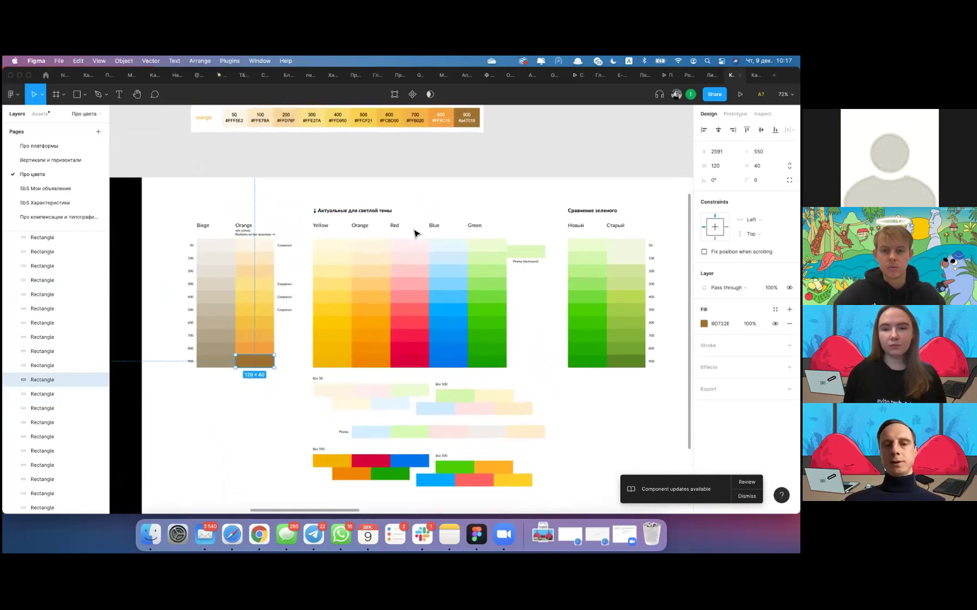
{"action": "scroll", "coordinate": [415, 233], "scroll_direction": "up", "scroll_amount": 3}
{"action": "scroll", "coordinate": [414, 233], "scroll_direction": "up", "scroll_amount": 3}
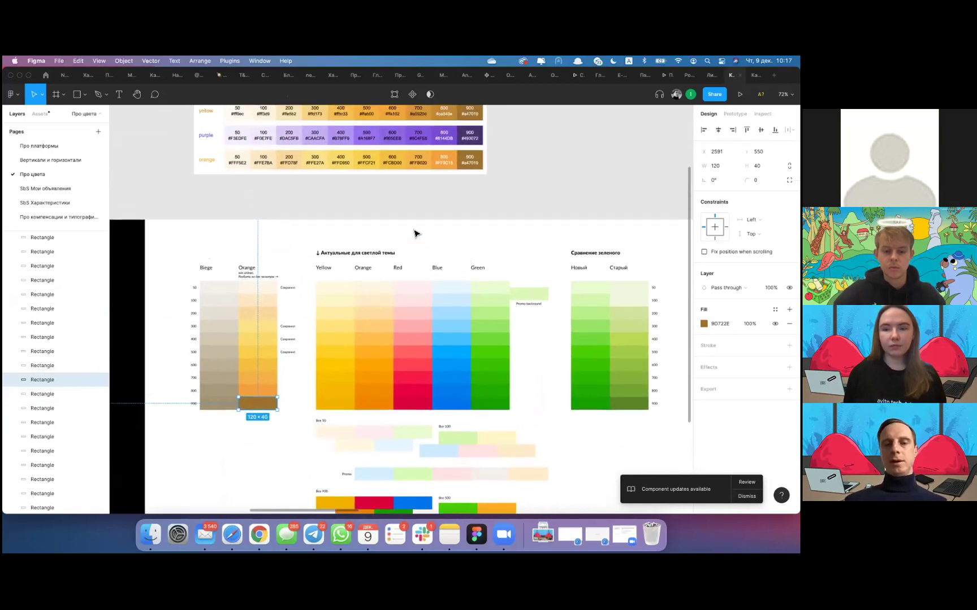
{"action": "scroll", "coordinate": [415, 232], "scroll_direction": "up", "scroll_amount": 3}
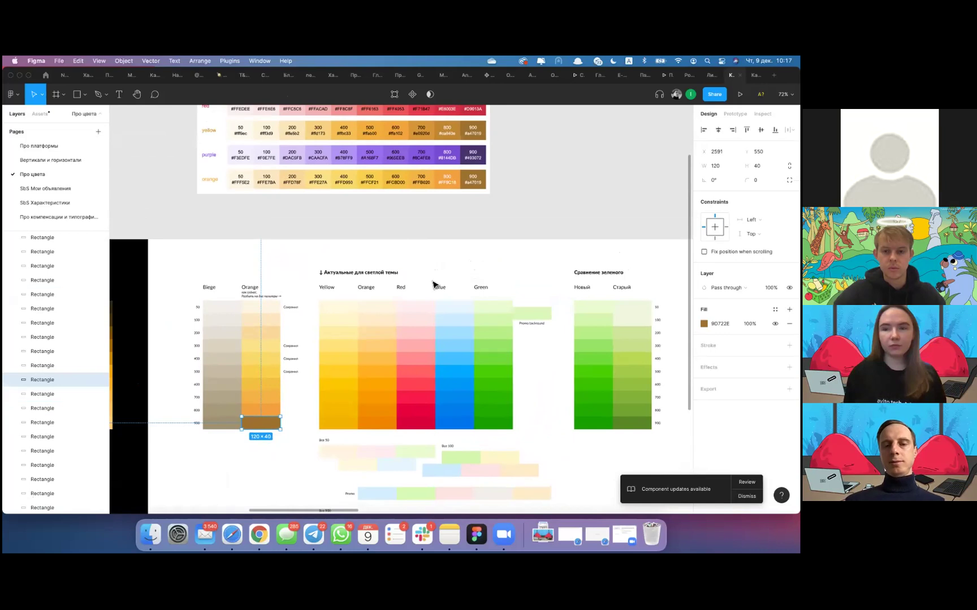
{"action": "scroll", "coordinate": [433, 284], "scroll_direction": "up", "scroll_amount": 6}
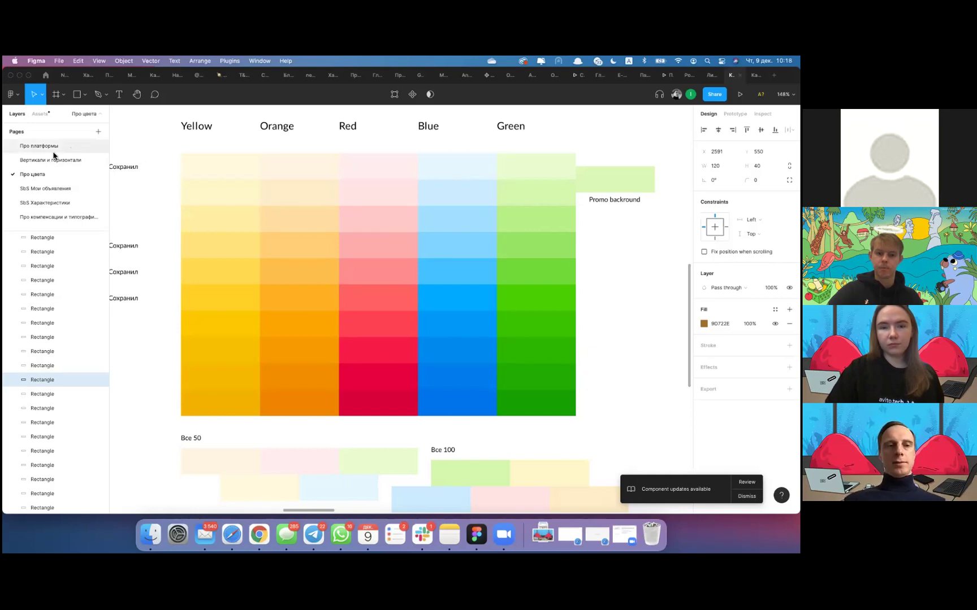
Open the "SbS Мои объявления" page and show the "Текущий" and "Новый" designs enlarged with the interface hidden
{"action": "left_click", "coordinate": [55, 190]}
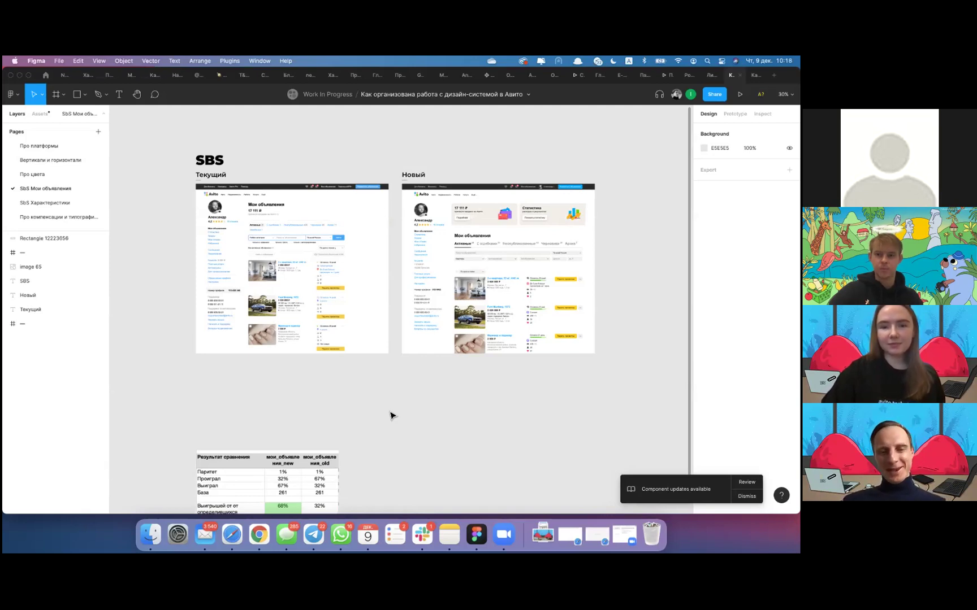
{"action": "scroll", "coordinate": [403, 394], "scroll_direction": "right", "scroll_amount": 1}
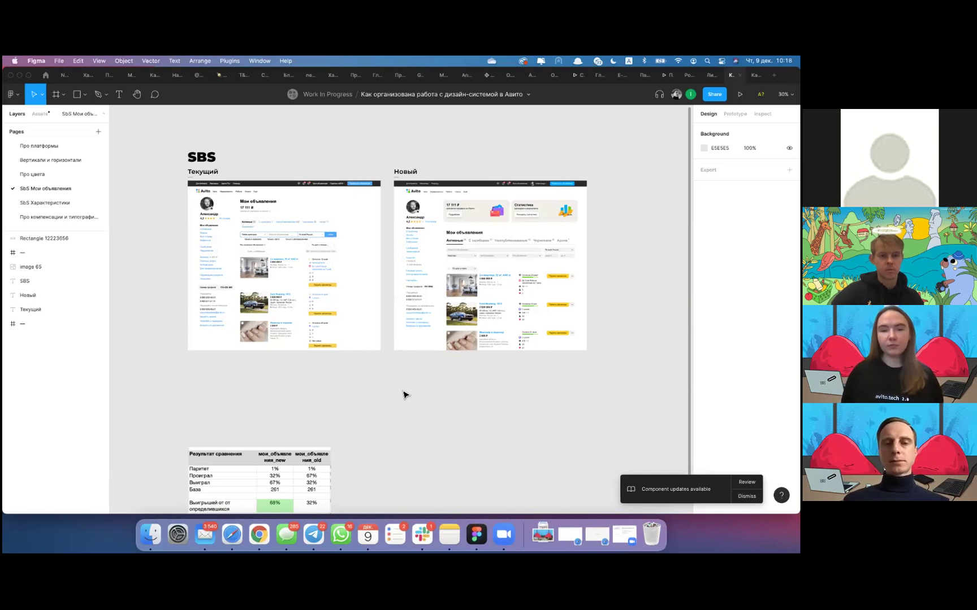
{"action": "scroll", "coordinate": [403, 394], "scroll_direction": "up", "scroll_amount": 1}
{"action": "scroll", "coordinate": [403, 395], "scroll_direction": "left", "scroll_amount": 1}
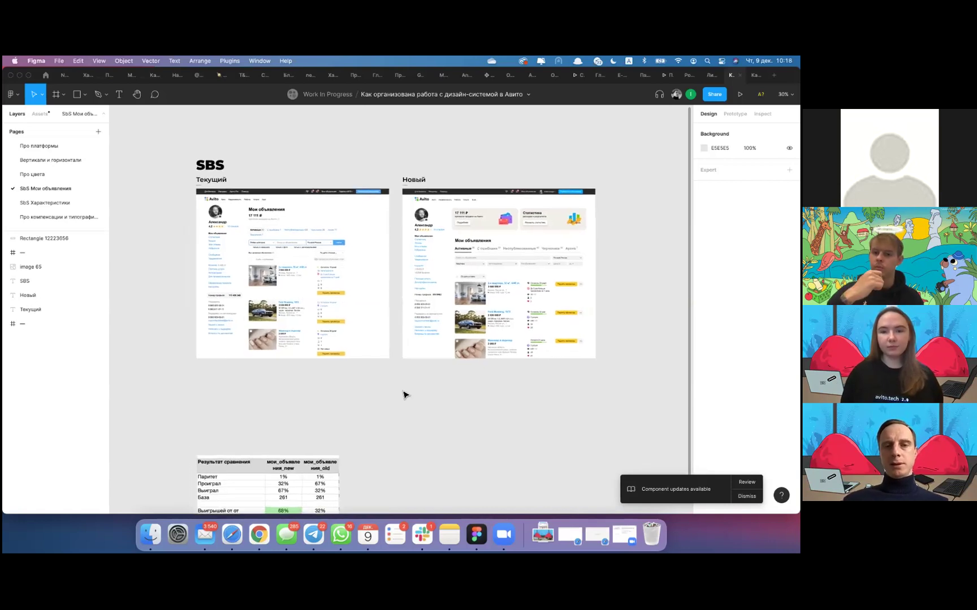
{"action": "scroll", "coordinate": [403, 395], "scroll_direction": "up", "scroll_amount": 3}
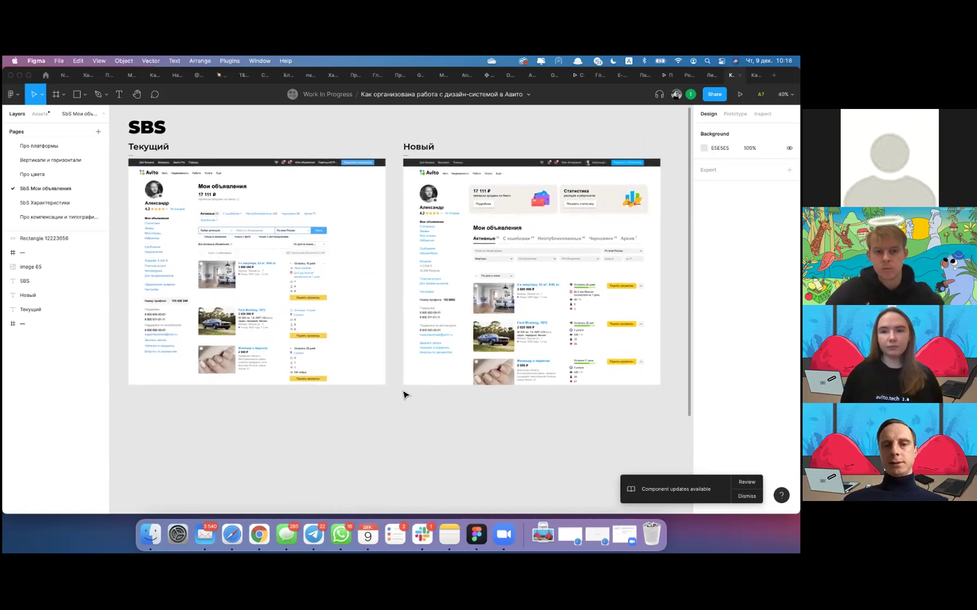
{"action": "scroll", "coordinate": [403, 395], "scroll_direction": "up", "scroll_amount": 1}
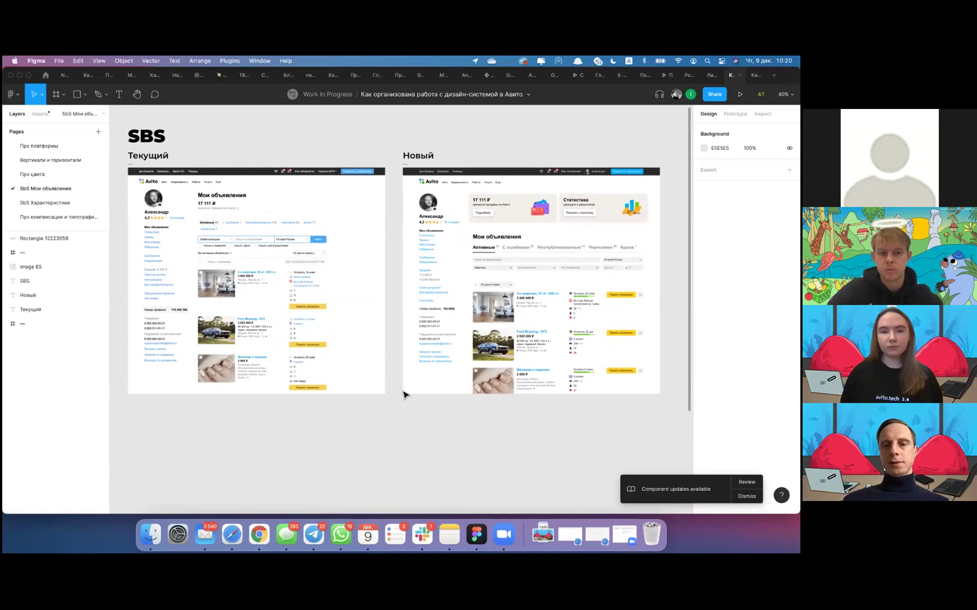
{"action": "key", "text": "super+backslash"}
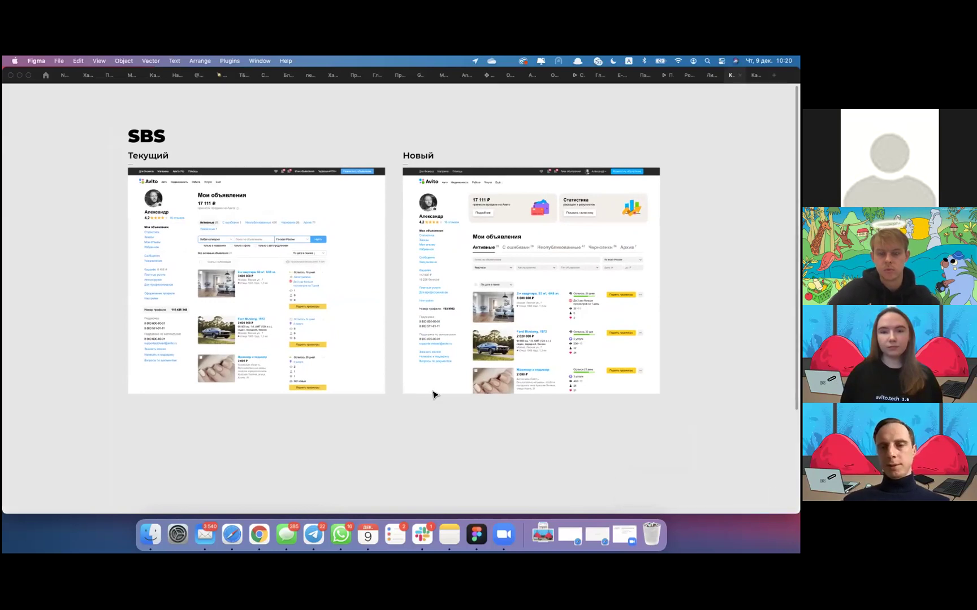